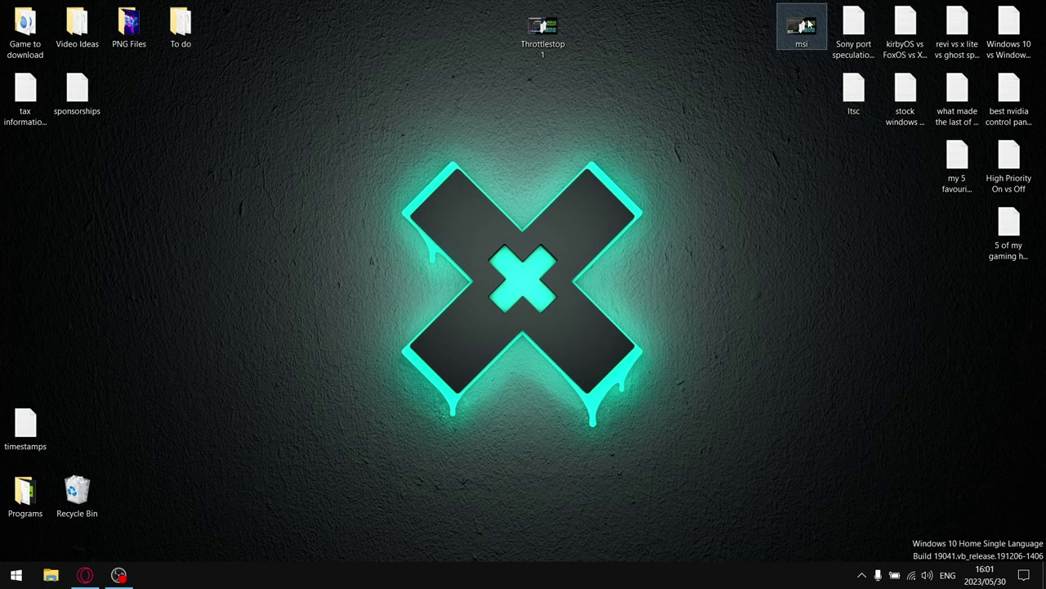
# Bring up the running ThrottleStop window from the background apps and open its Turbo FIVR Control settings
pyautogui.click(861, 574)
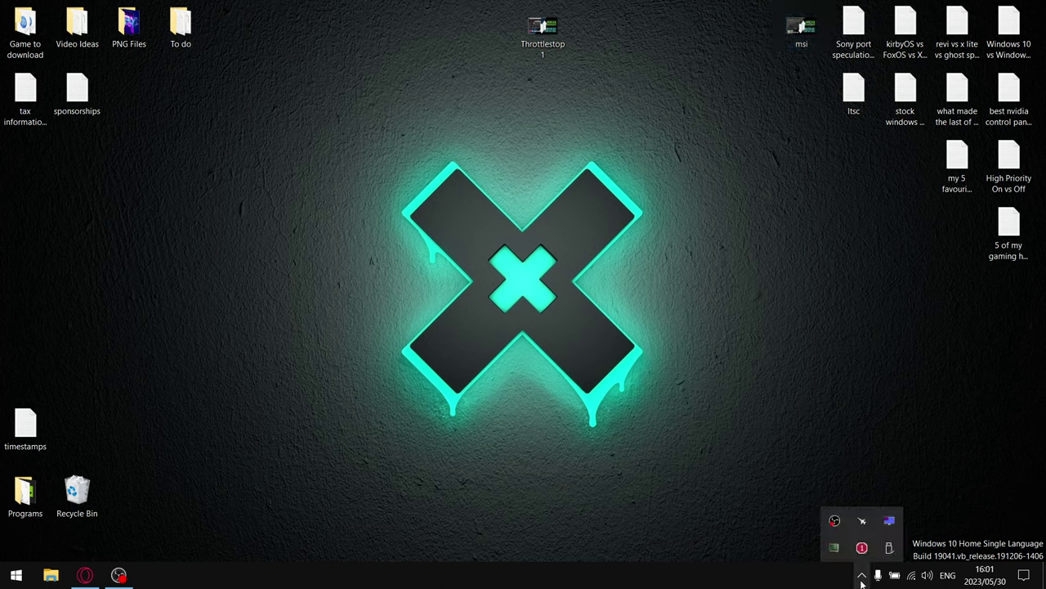
pyautogui.click(858, 530)
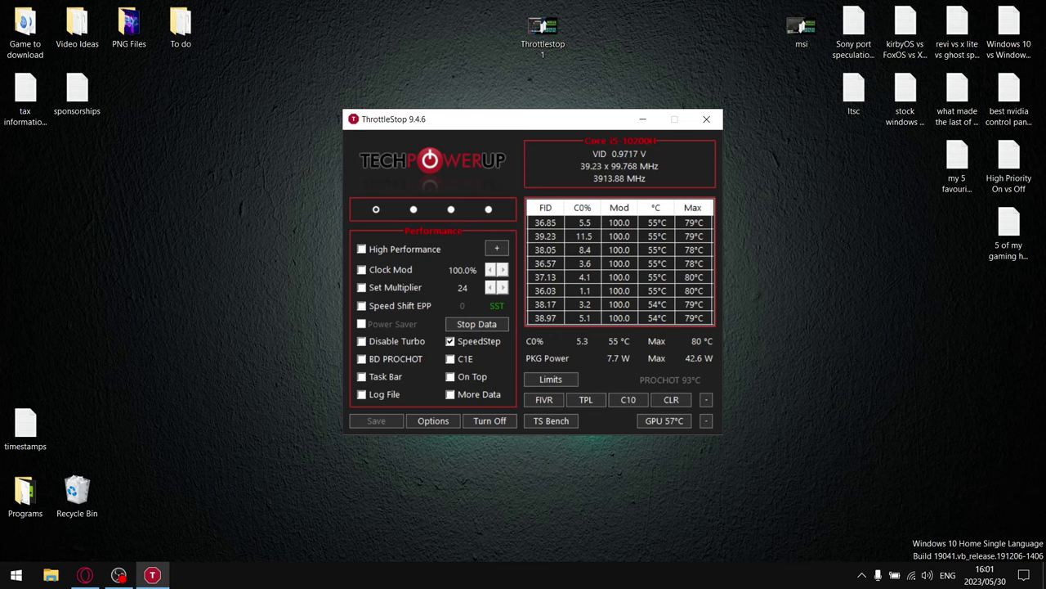
pyautogui.click(552, 400)
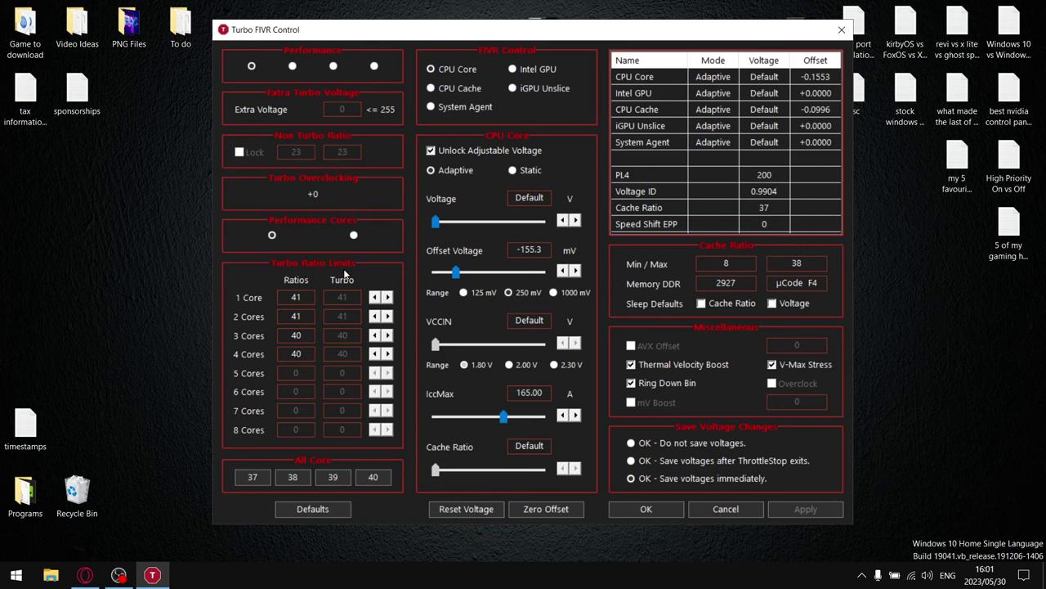
# Switch to the Opera browser and look over the Laptop Tweaking Tips channel's video lists for the CPU optimization and undervolting guides
pyautogui.click(84, 576)
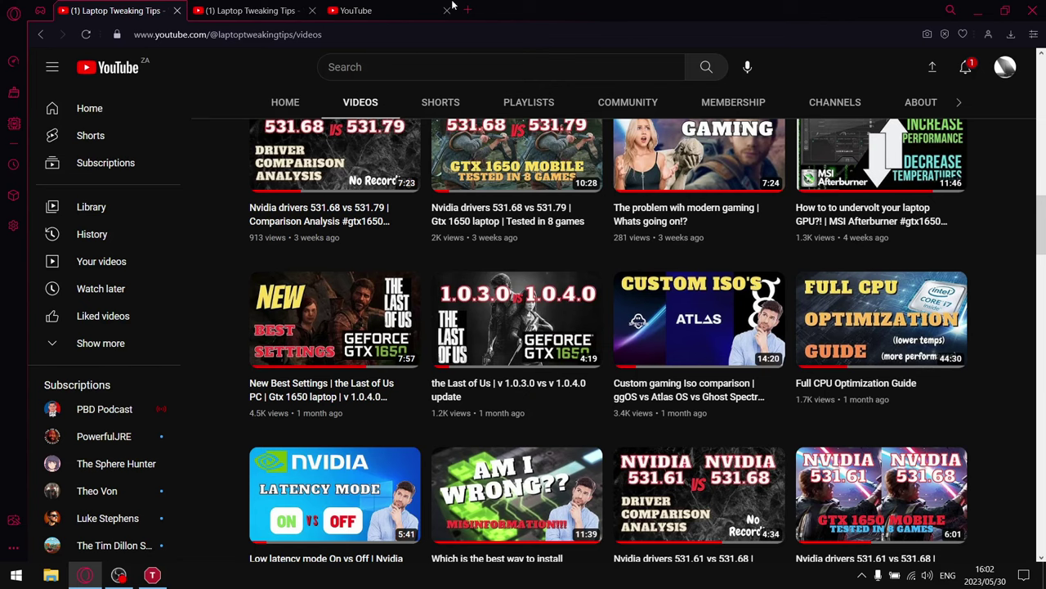
pyautogui.click(245, 11)
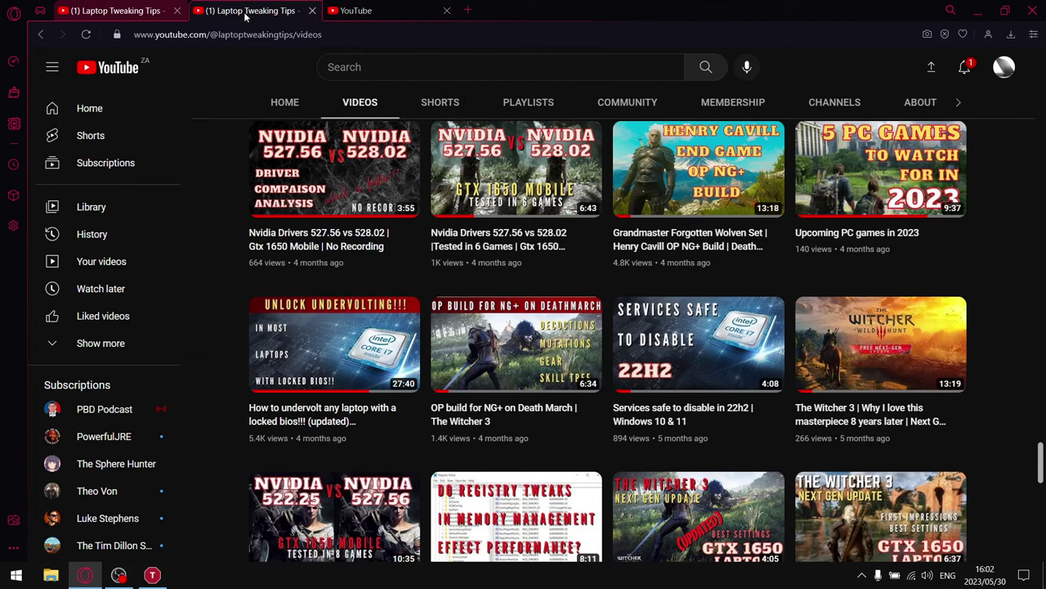
pyautogui.moveTo(333, 363)
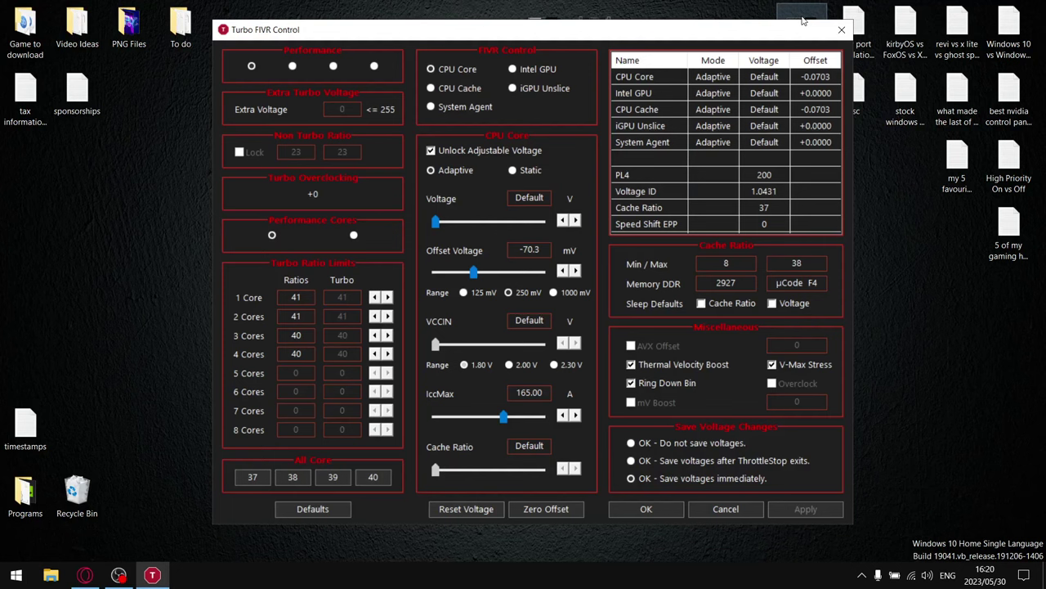
# Leave the Turbo FIVR Control settings, enable BD PROCHOT and C1E, and turn ThrottleStop off
pyautogui.click(842, 29)
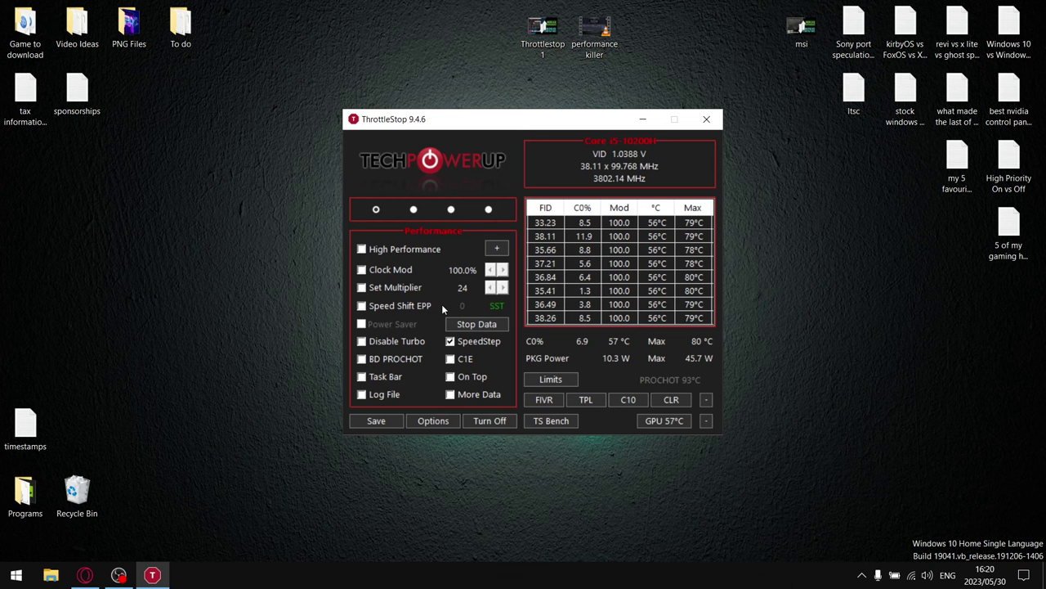
pyautogui.click(364, 360)
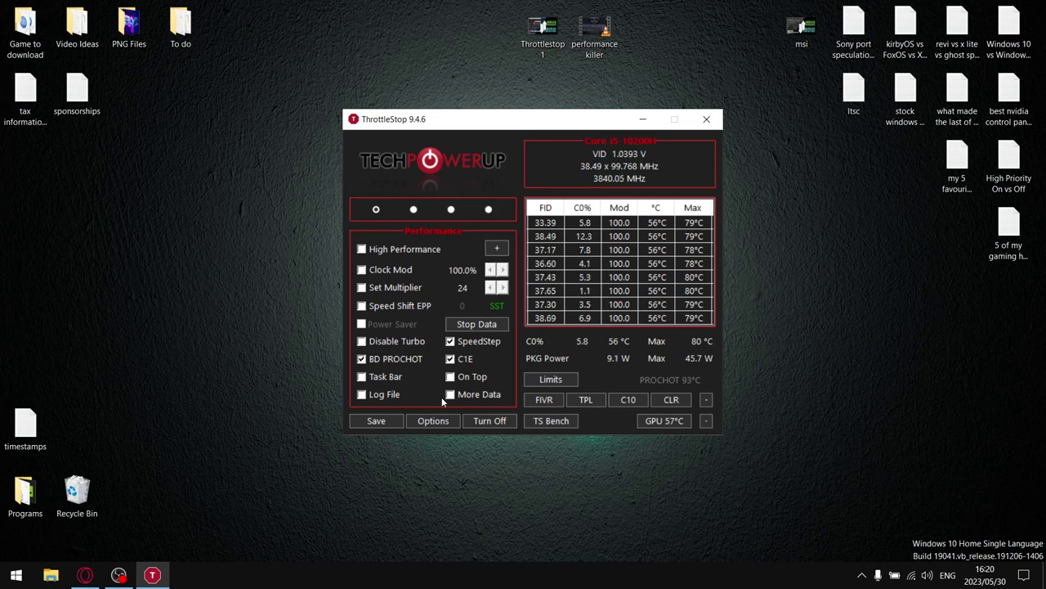
pyautogui.click(489, 420)
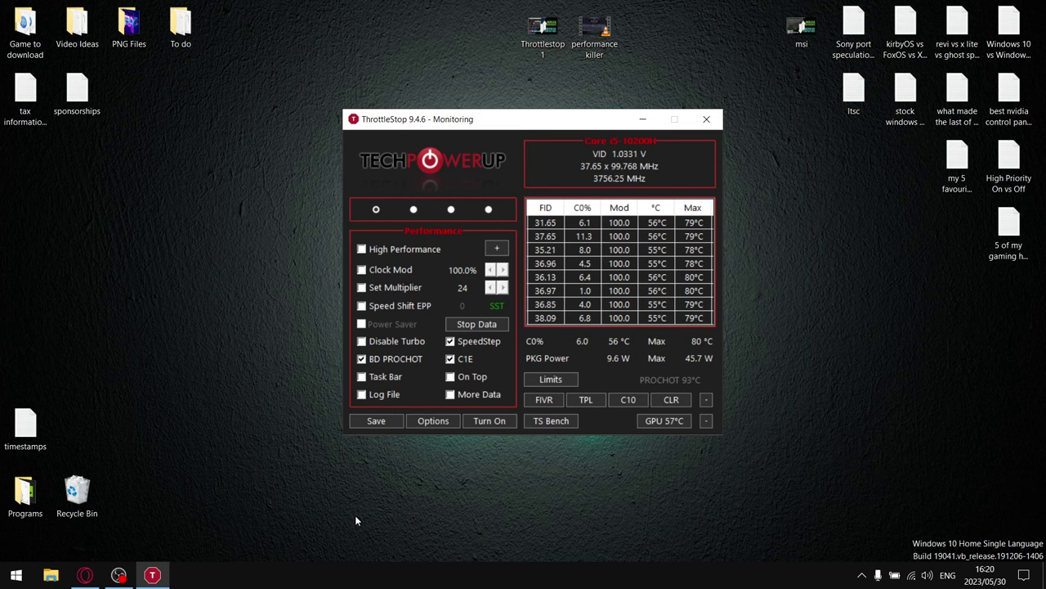
# Disable BD PROCHOT and C1E, then save the settings with ThrottleStop turned back on
pyautogui.click(362, 361)
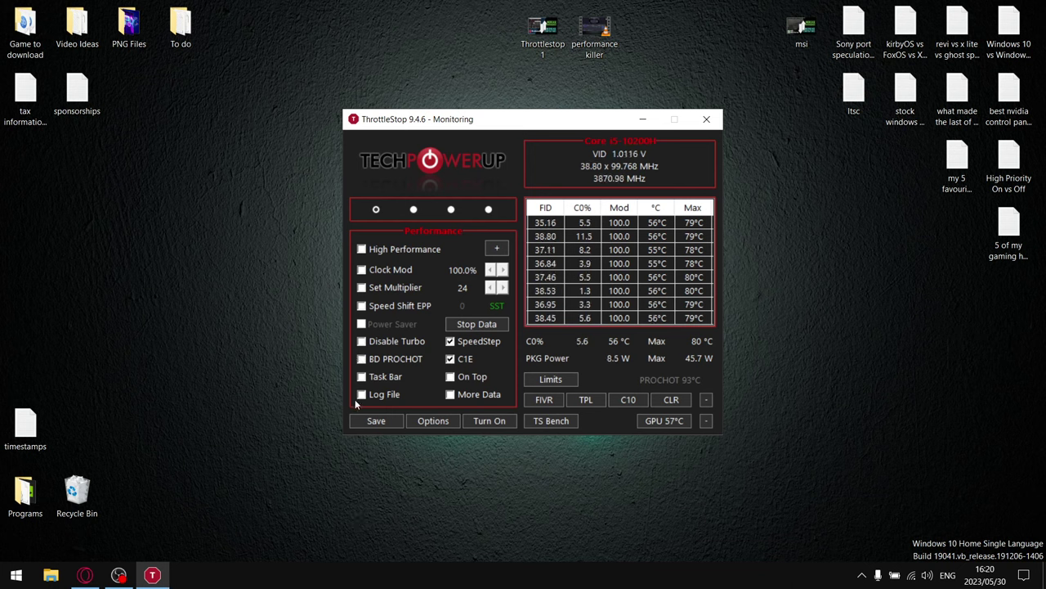
pyautogui.click(452, 360)
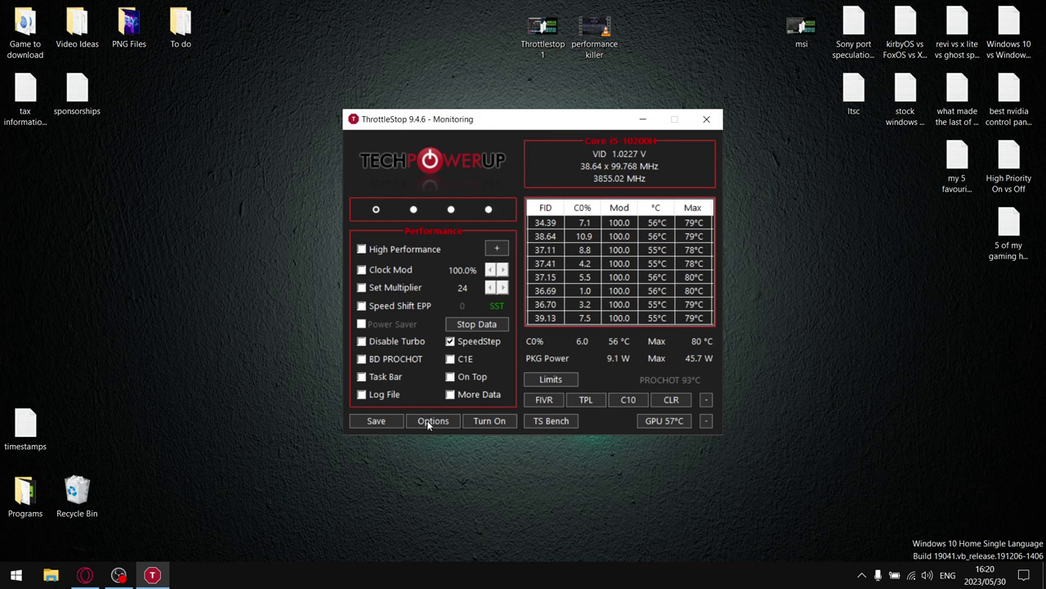
pyautogui.click(483, 423)
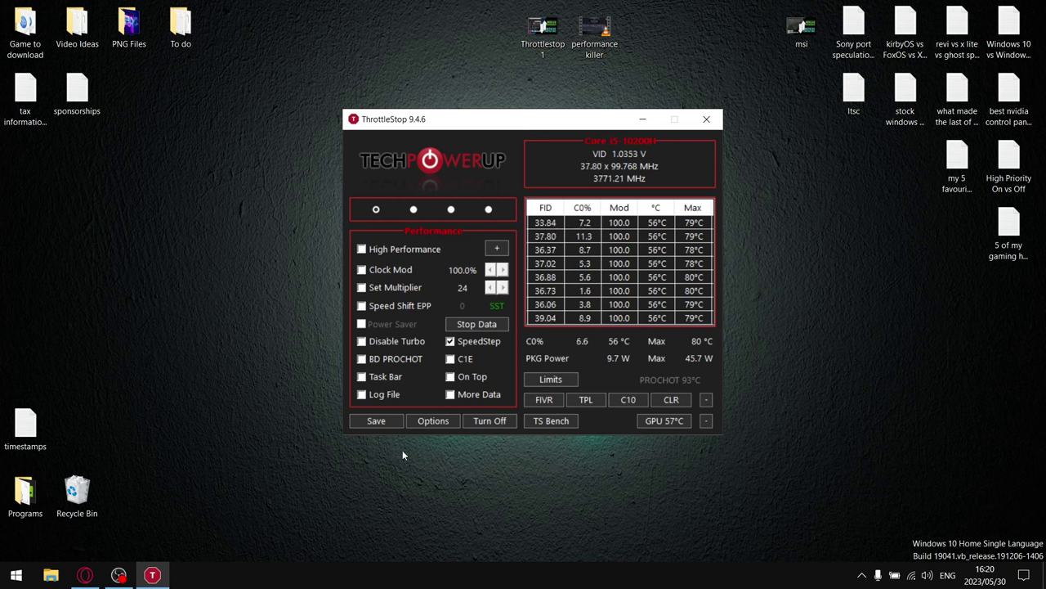
pyautogui.click(372, 422)
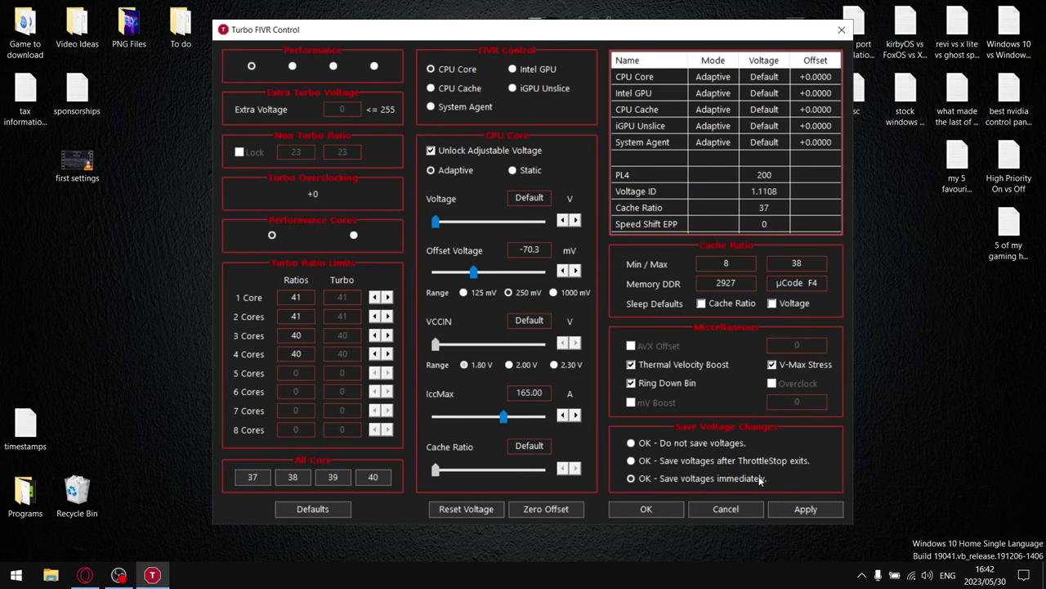
# Apply the -70.3 mV CPU Core offset with adjustable voltage unlocked and the offset range at 250 mV
pyautogui.click(798, 508)
pyautogui.click(431, 150)
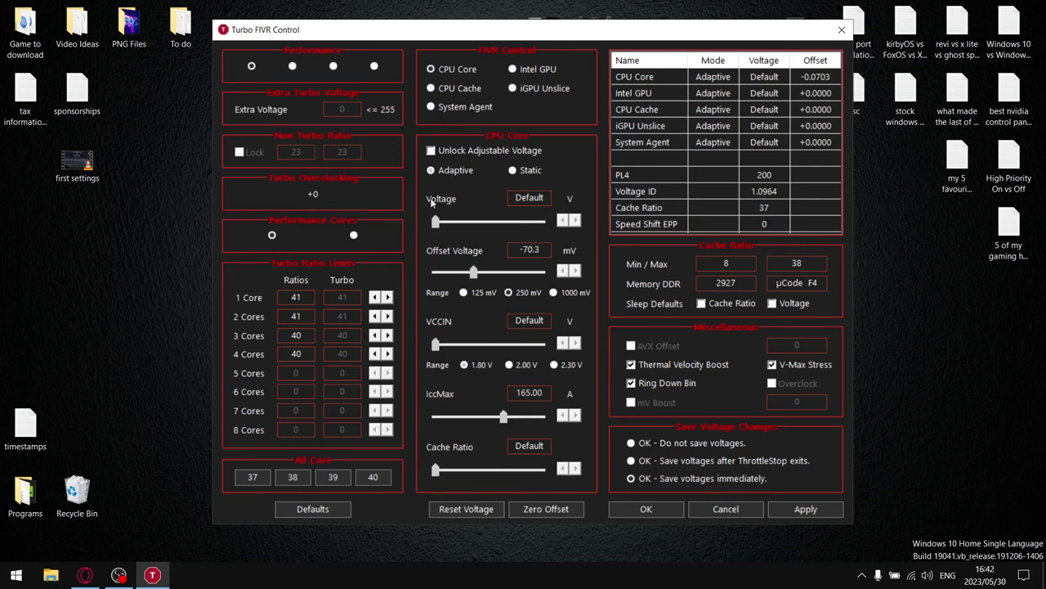
pyautogui.click(430, 151)
pyautogui.click(463, 293)
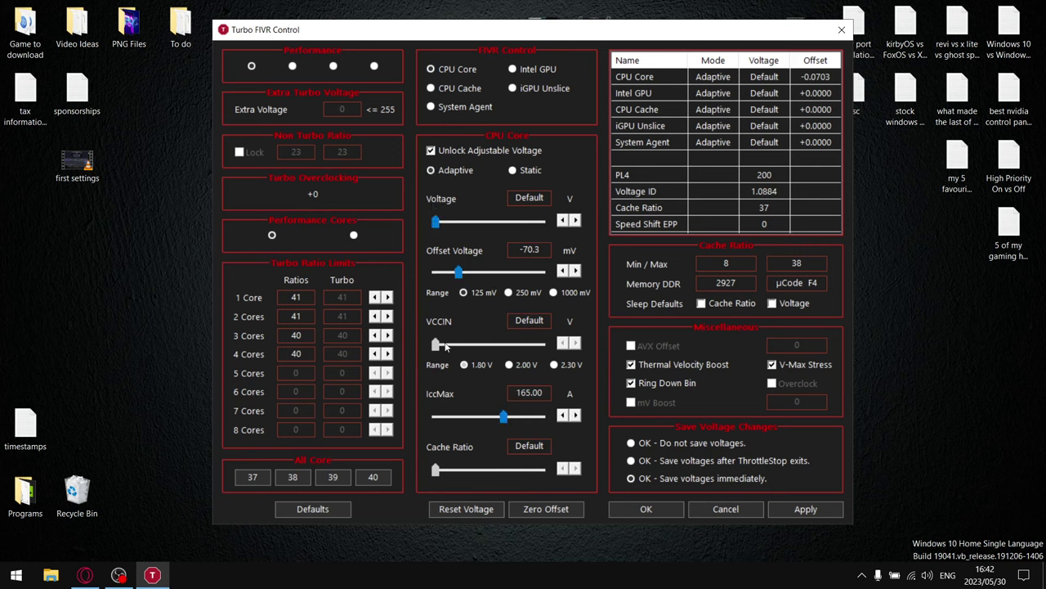
pyautogui.click(509, 292)
pyautogui.click(804, 509)
# Readjust the CPU Core offset voltage to -70.3 mV and apply it
pyautogui.click(431, 89)
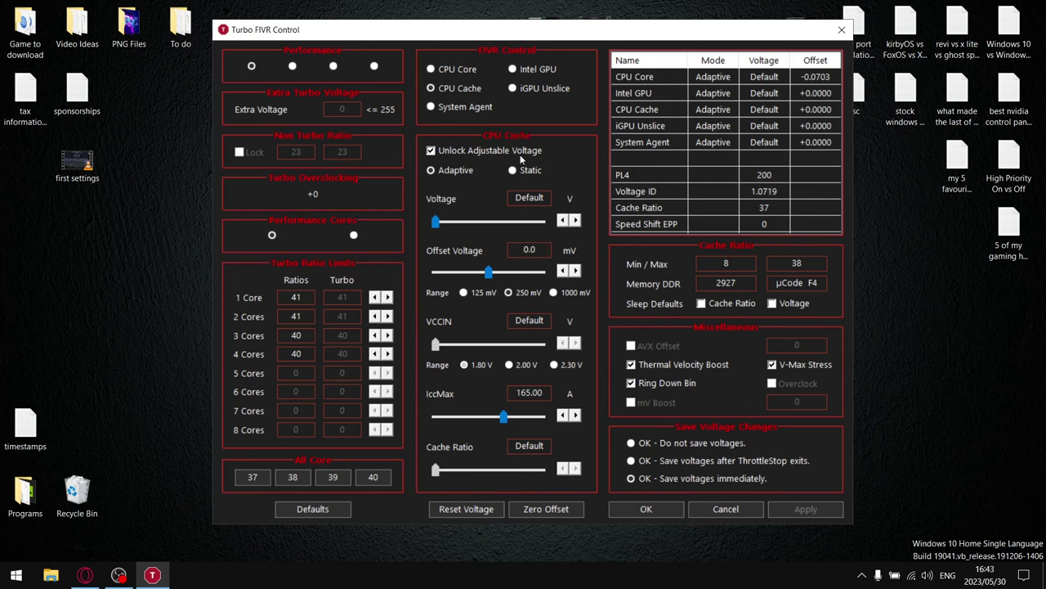
pyautogui.click(432, 70)
pyautogui.moveTo(476, 272)
pyautogui.mouseDown()
pyautogui.moveTo(494, 275)
pyautogui.moveTo(476, 276)
pyautogui.mouseUp()
pyautogui.click(575, 270)
pyautogui.click(576, 270)
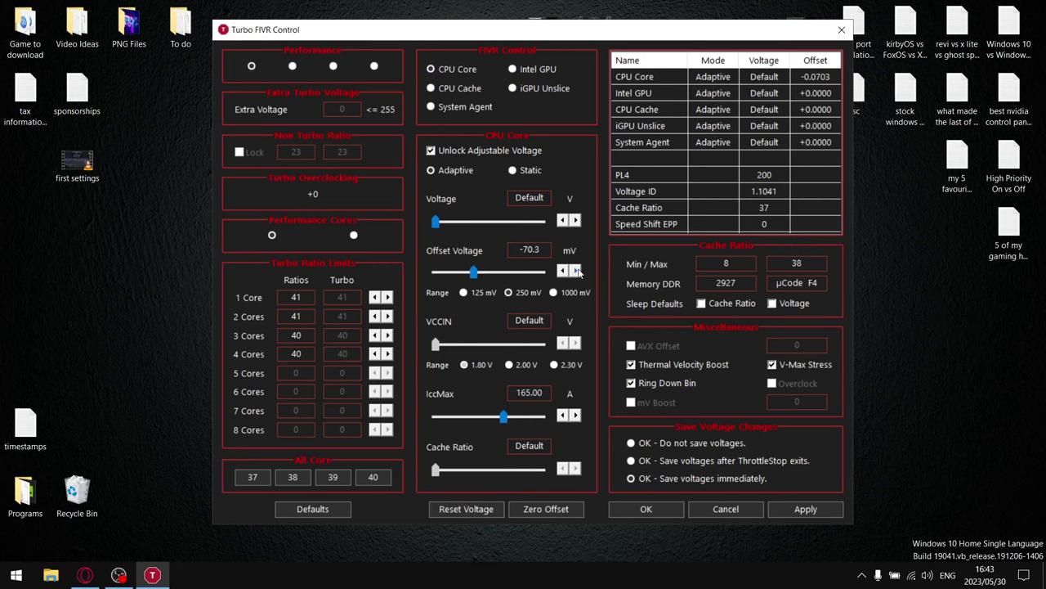
pyautogui.click(806, 509)
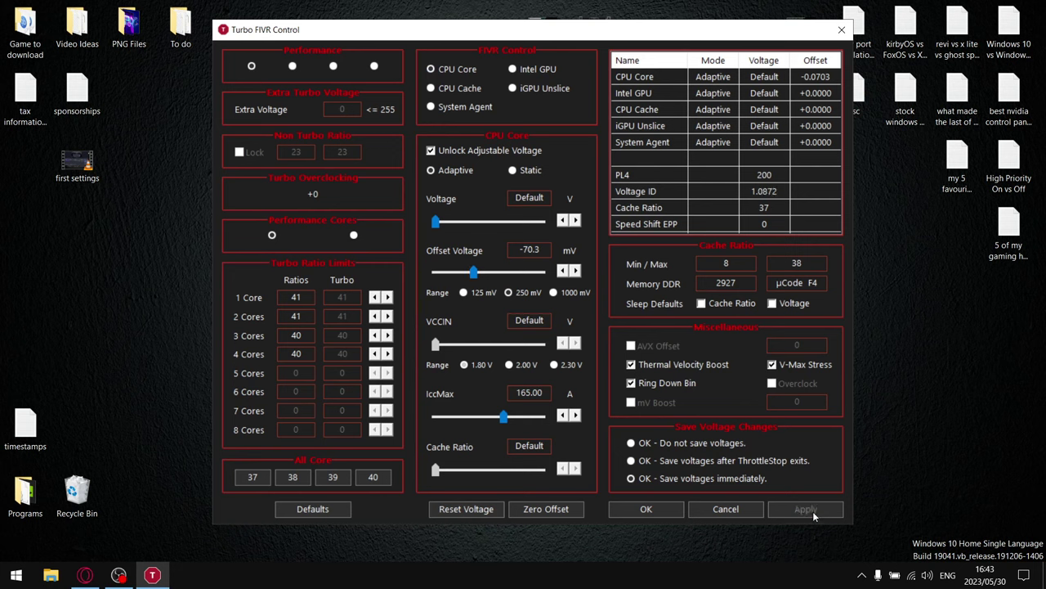
# Set the CPU Cache offset voltage to -70.3 mV, apply it and close the Turbo FIVR Control settings
pyautogui.click(431, 88)
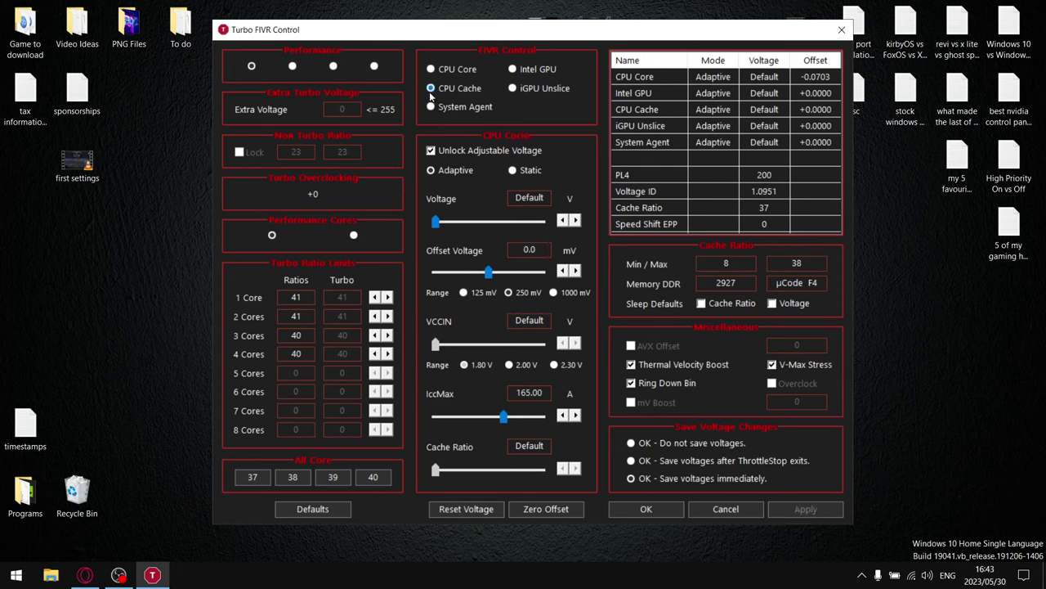
pyautogui.click(482, 274)
pyautogui.moveTo(482, 274); pyautogui.dragTo(478, 272)
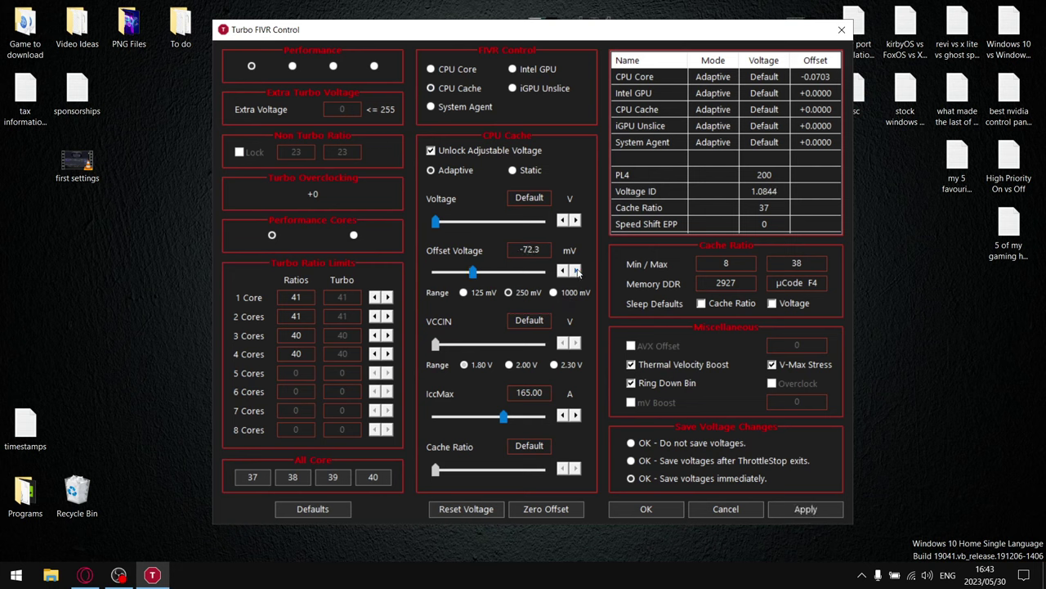
pyautogui.click(577, 271)
pyautogui.click(806, 508)
pyautogui.click(841, 29)
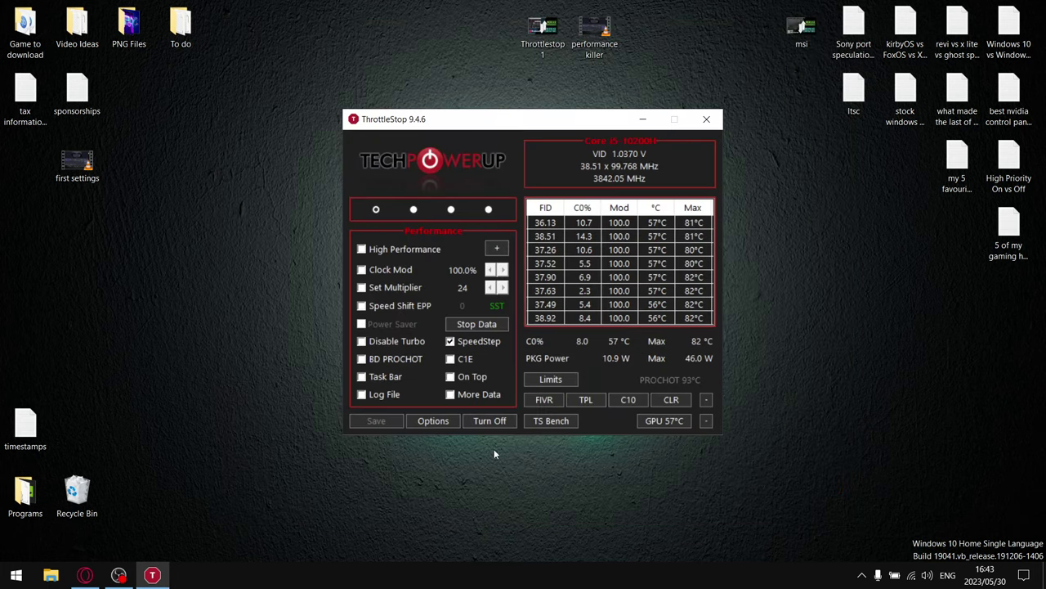
# Run a TS Bench test with 8 threads and a 960M size, and close the benchmark
pyautogui.click(551, 420)
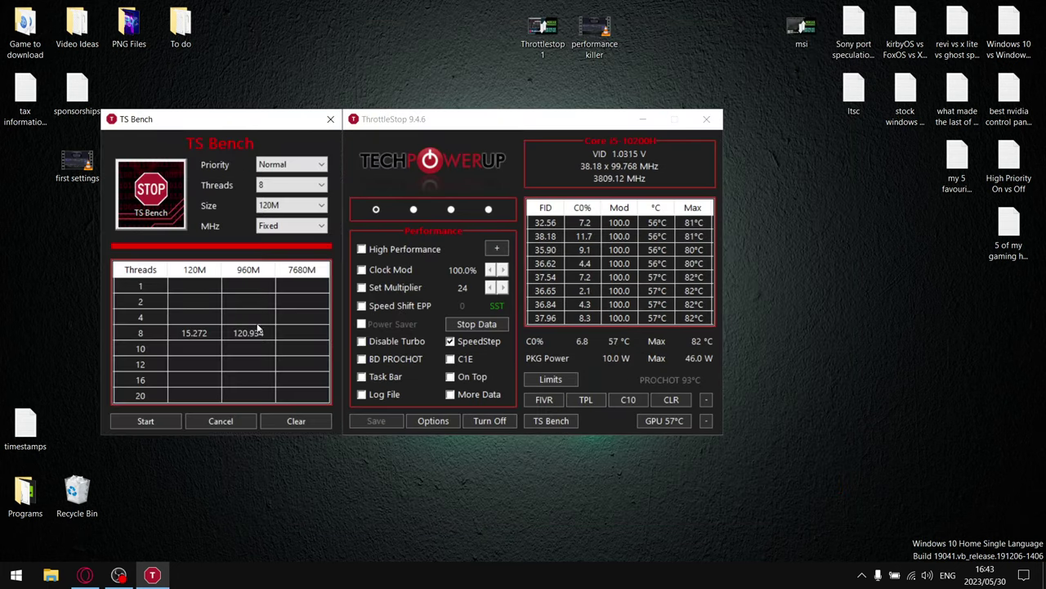
pyautogui.click(294, 205)
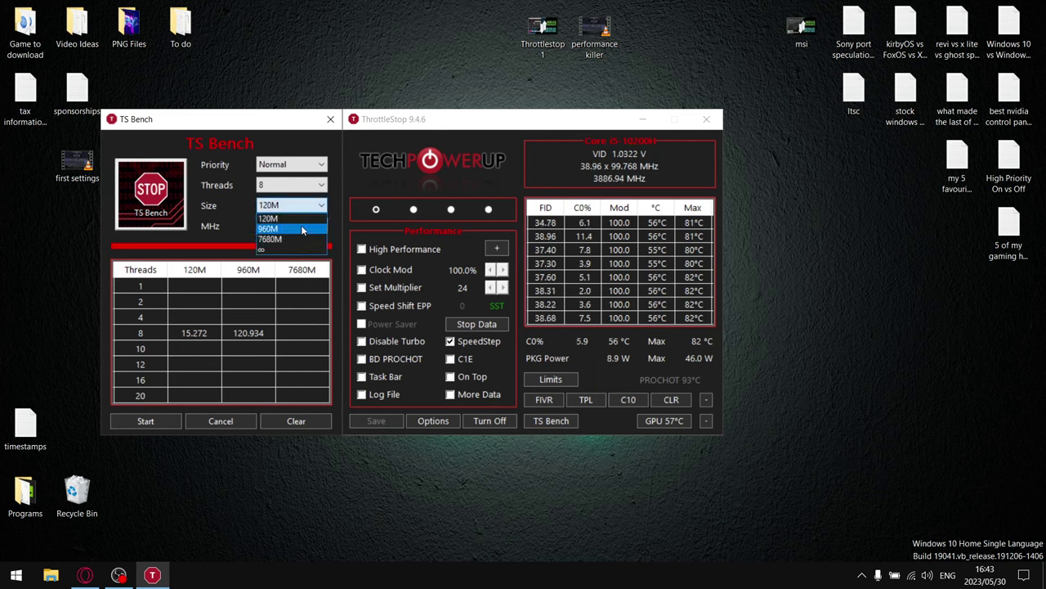
pyautogui.click(303, 228)
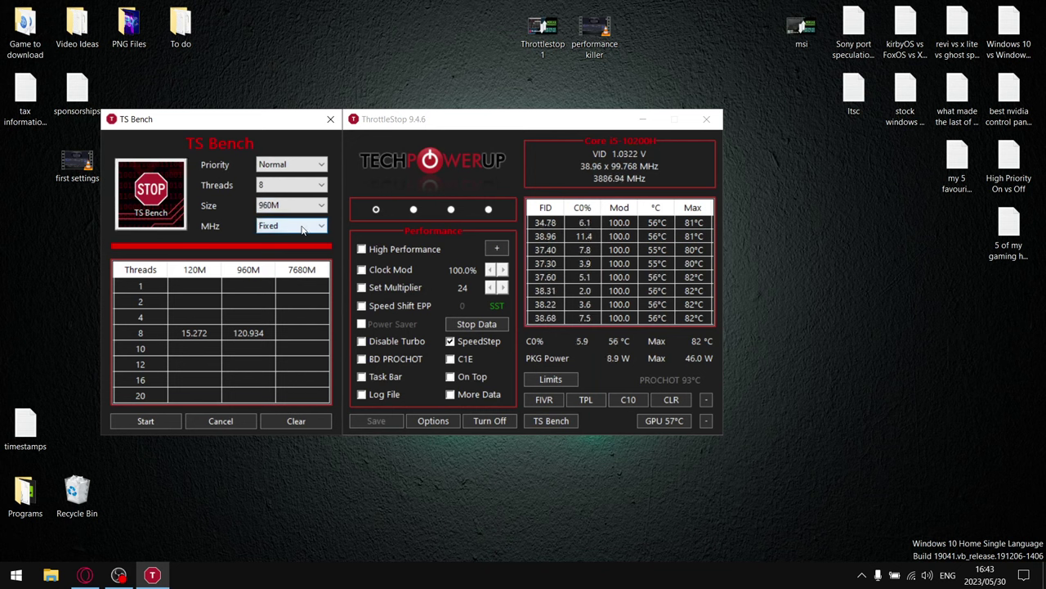
pyautogui.click(145, 421)
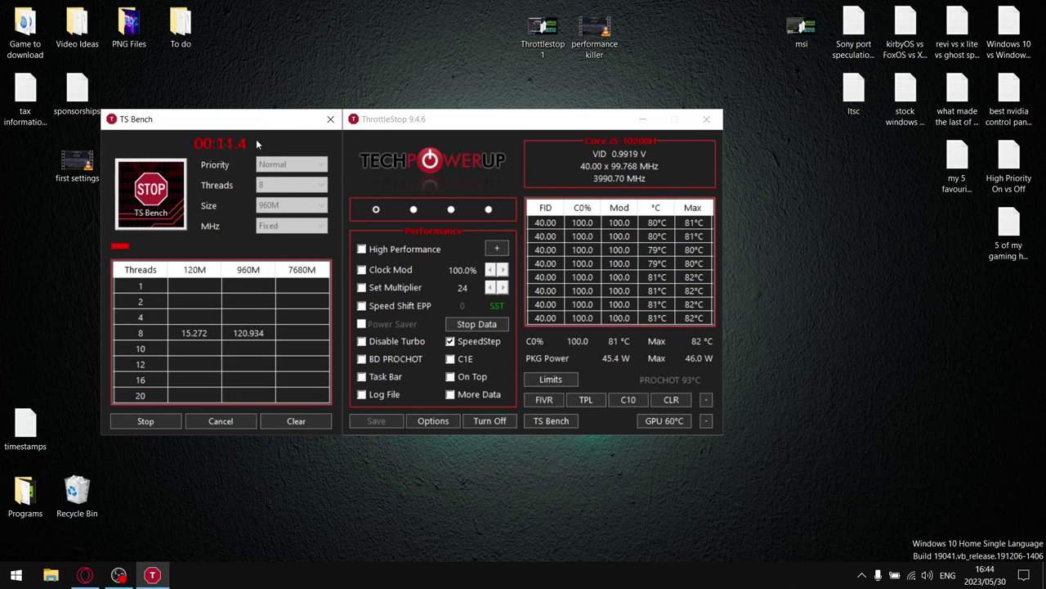
pyautogui.click(330, 121)
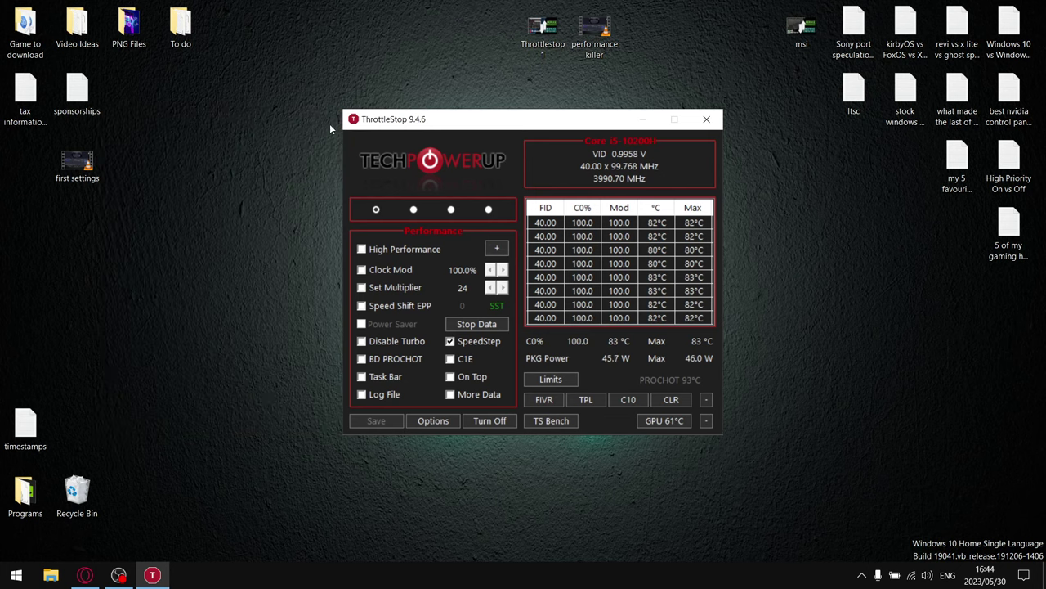
# Set the CPU Core offset voltage to -85.9 mV in the Turbo FIVR Control settings and apply it
pyautogui.click(547, 400)
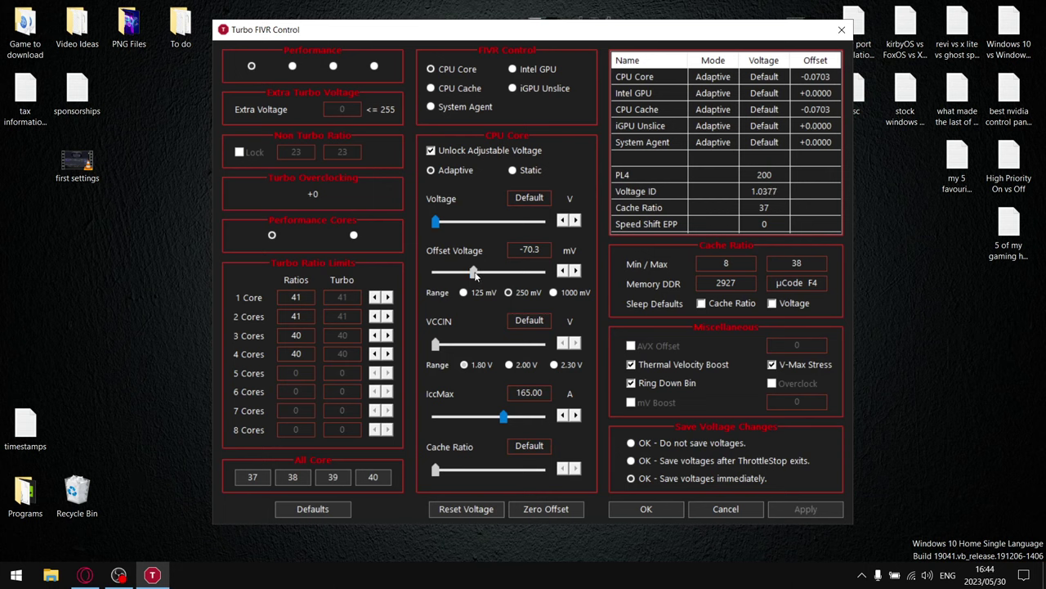
pyautogui.moveTo(473, 273); pyautogui.dragTo(470, 277)
pyautogui.click(575, 273)
pyautogui.click(575, 273)
pyautogui.click(575, 273)
pyautogui.click(801, 509)
# Set the CPU Cache offset voltage to -85.9 mV, apply it and confirm the Turbo FIVR Control settings
pyautogui.click(453, 88)
pyautogui.moveTo(474, 273); pyautogui.dragTo(471, 278)
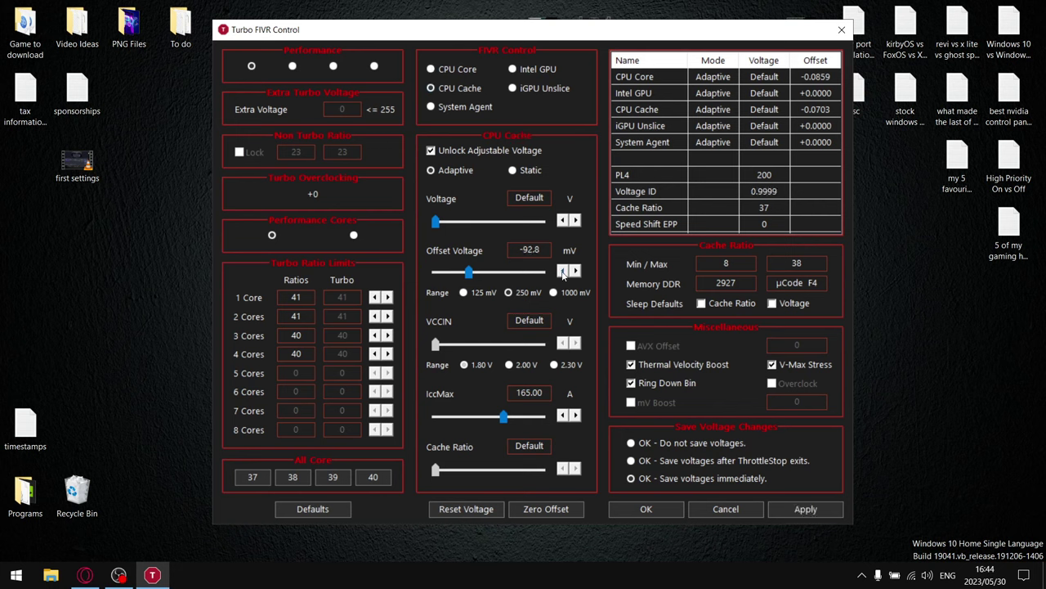
pyautogui.click(575, 270)
pyautogui.click(576, 271)
pyautogui.click(575, 271)
pyautogui.click(575, 271)
pyautogui.click(576, 271)
pyautogui.click(576, 271)
pyautogui.click(804, 510)
pyautogui.click(629, 509)
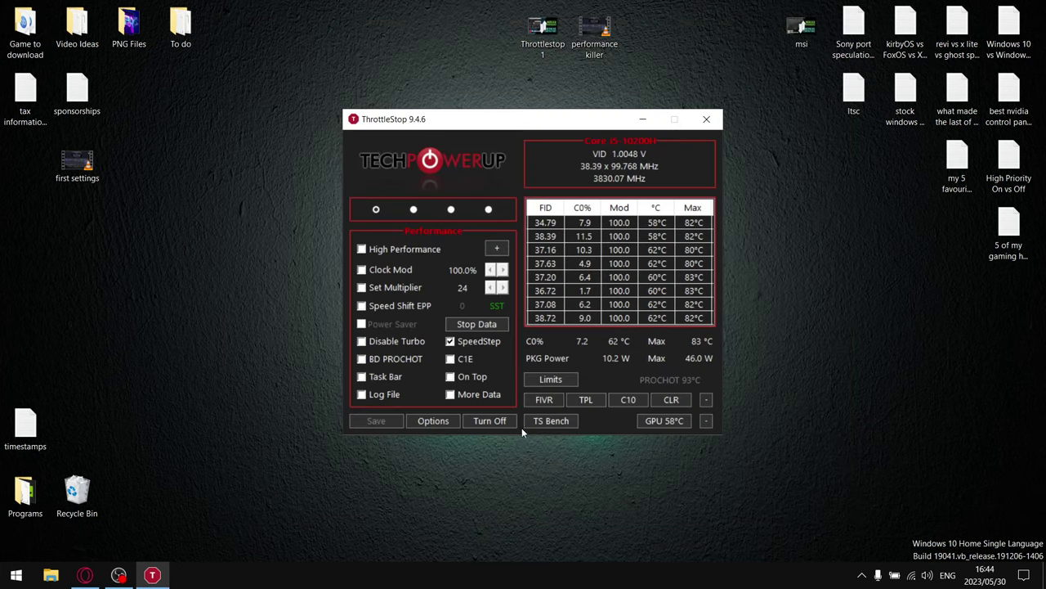
# Set the TS Bench size to 960M with 8 threads and close the benchmark
pyautogui.click(544, 420)
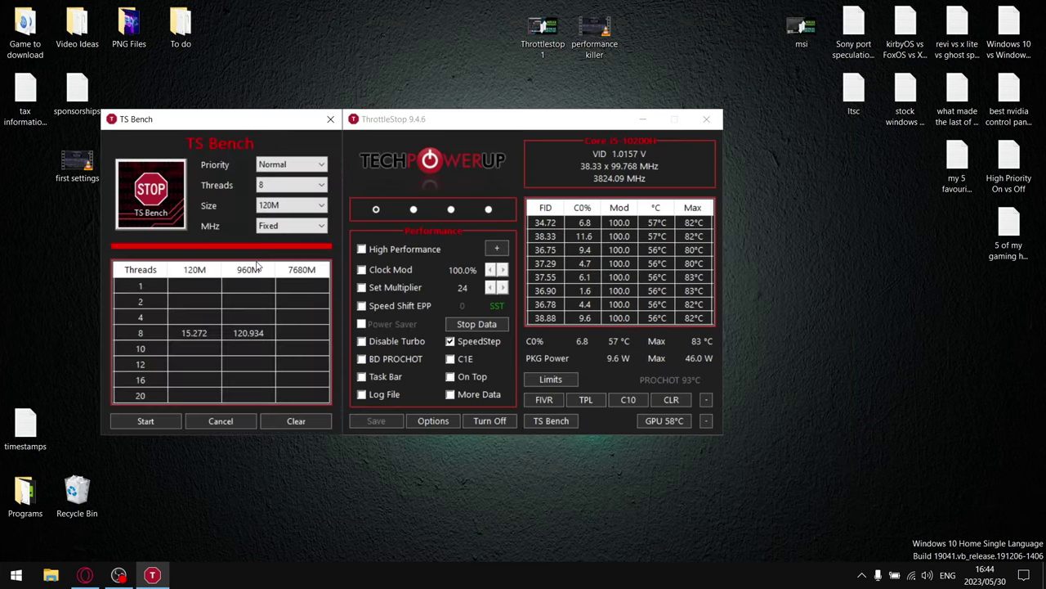
pyautogui.click(307, 206)
pyautogui.click(291, 229)
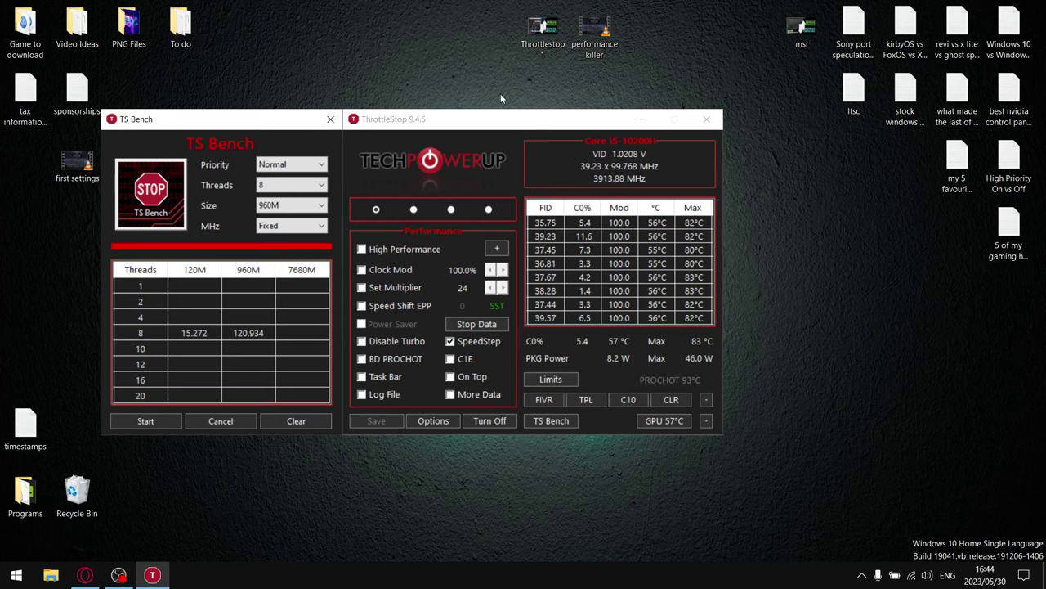
pyautogui.click(330, 118)
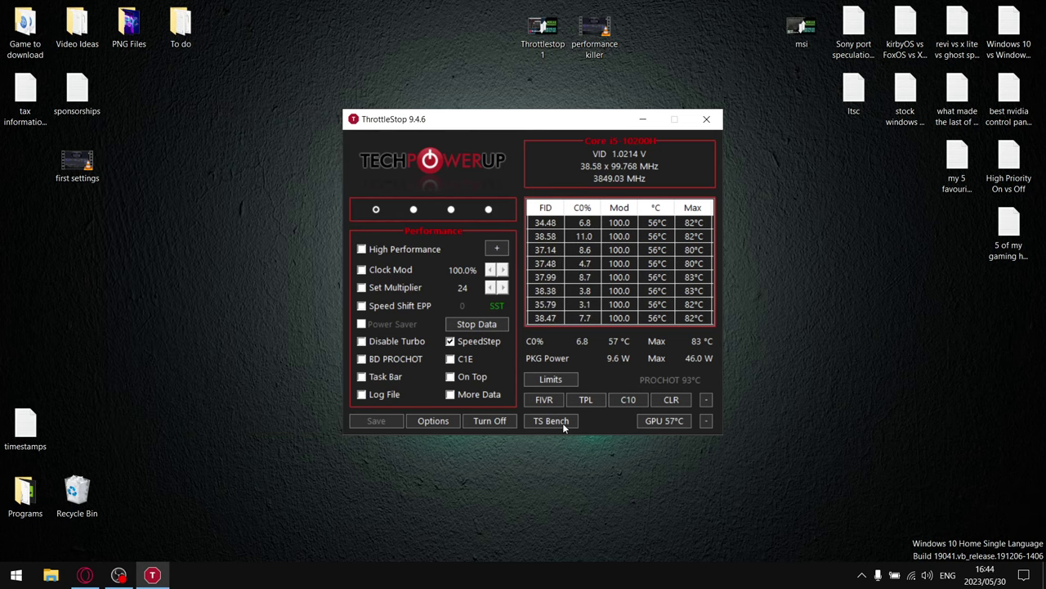
# Lower the CPU Core offset voltage to -155.3 mV in the Turbo FIVR Control settings and apply it
pyautogui.click(546, 399)
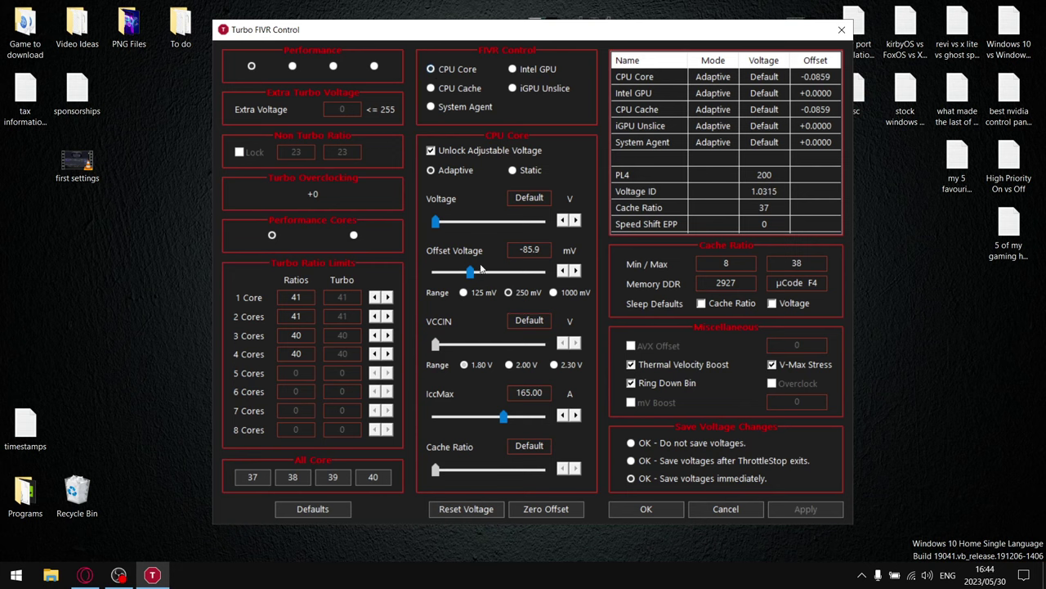
pyautogui.moveTo(471, 272); pyautogui.dragTo(457, 276)
pyautogui.click(563, 270)
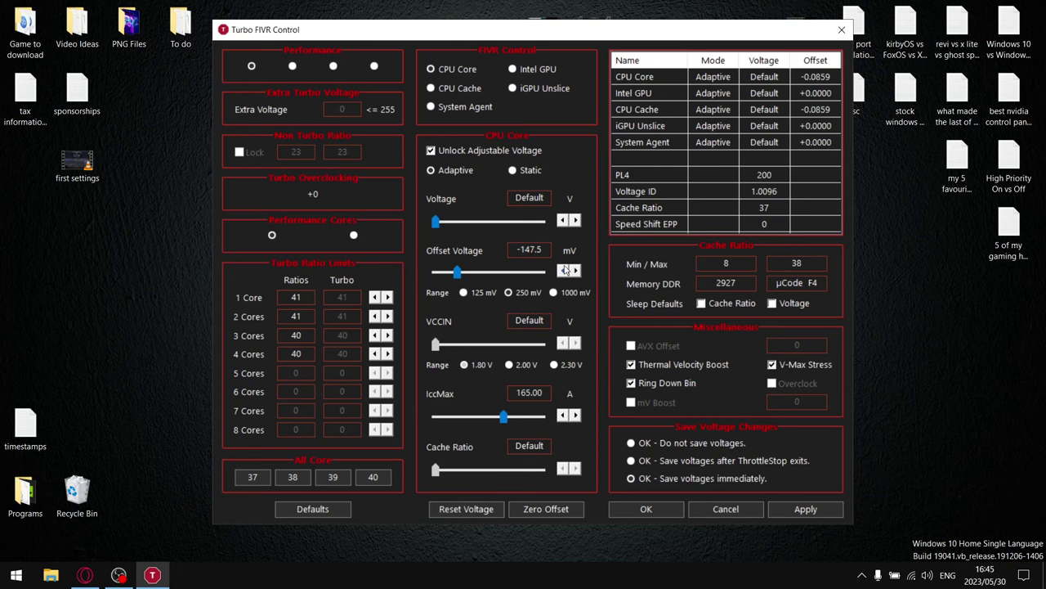
pyautogui.click(563, 270)
pyautogui.click(563, 270)
pyautogui.click(563, 271)
pyautogui.click(801, 510)
# Set the CPU Cache offset voltage to -99.6 mV, apply it and confirm the Turbo FIVR Control settings
pyautogui.click(431, 88)
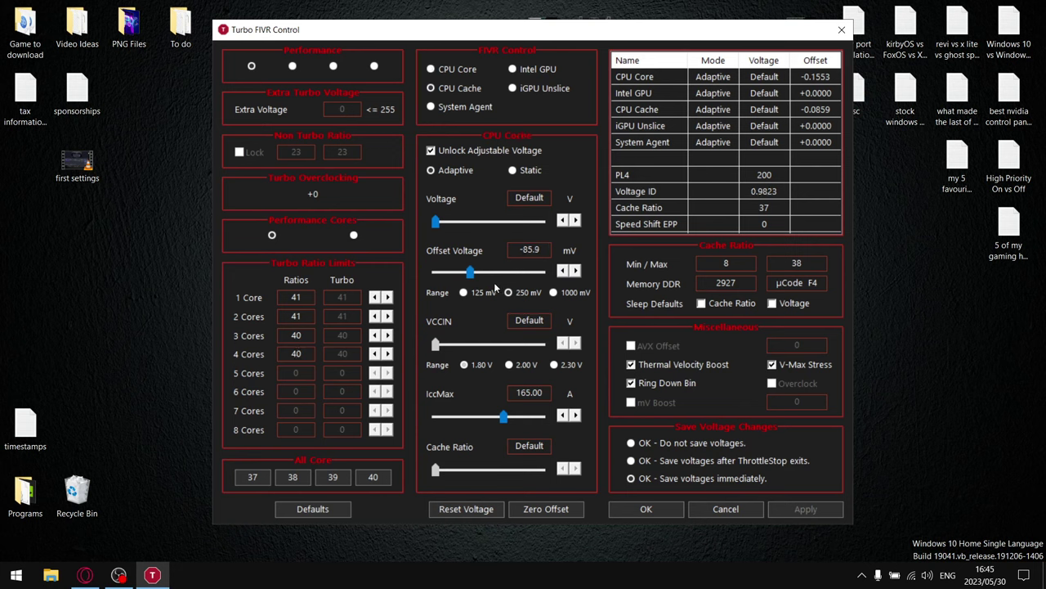
pyautogui.click(562, 271)
pyautogui.doubleClick(562, 271)
pyautogui.doubleClick(563, 271)
pyautogui.doubleClick(563, 270)
pyautogui.click(563, 270)
pyautogui.doubleClick(562, 270)
pyautogui.doubleClick(562, 271)
pyautogui.click(574, 272)
pyautogui.click(802, 510)
pyautogui.click(644, 509)
# Look over the TS Bench size options and the voltage offsets in Turbo FIVR Control, closing each without changes
pyautogui.click(544, 425)
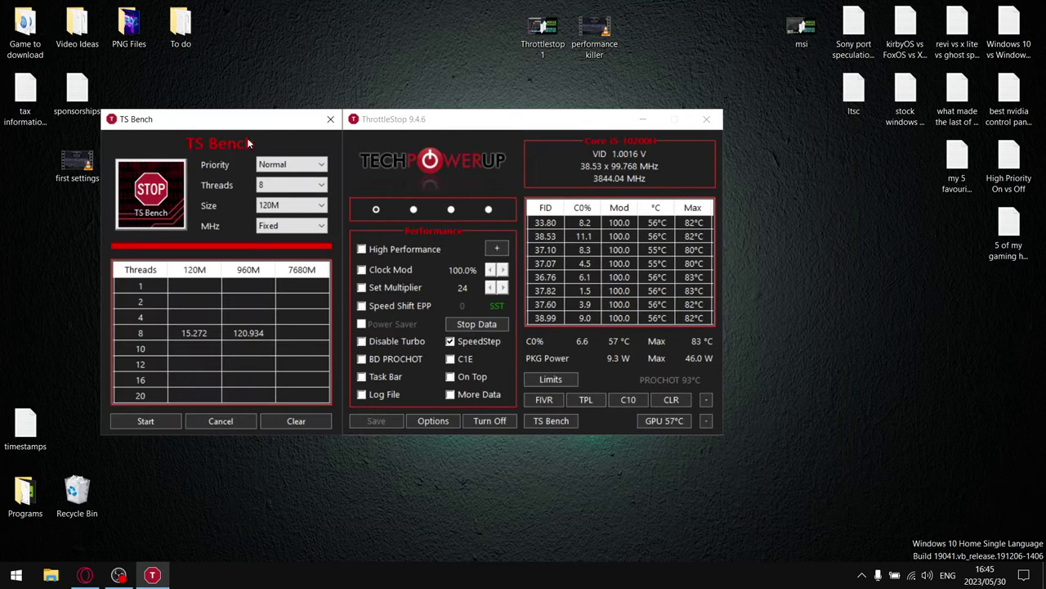
pyautogui.click(275, 205)
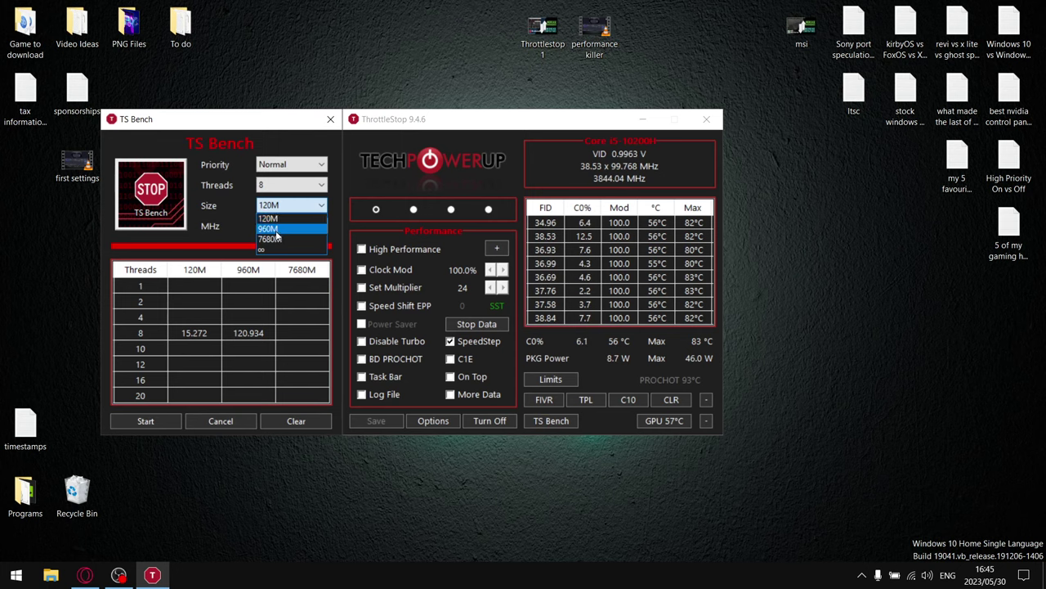
pyautogui.click(331, 124)
pyautogui.click(330, 121)
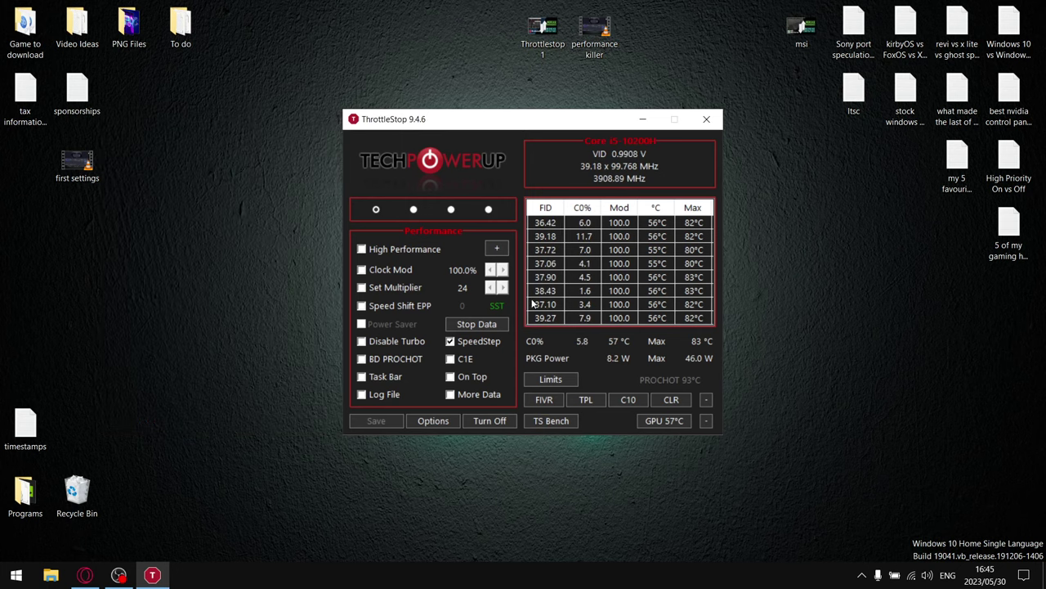
pyautogui.click(555, 402)
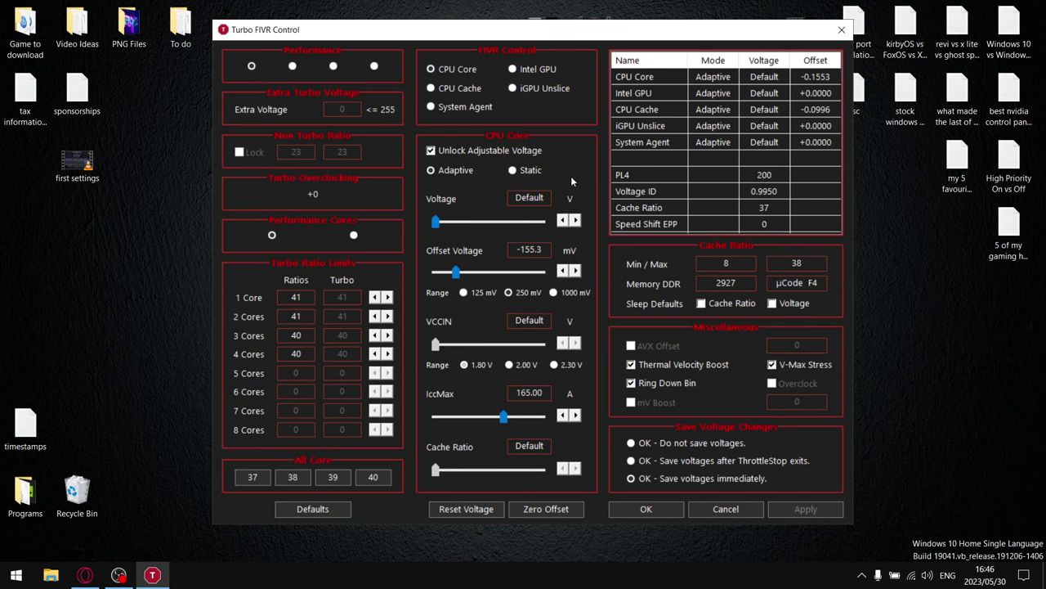
pyautogui.click(841, 31)
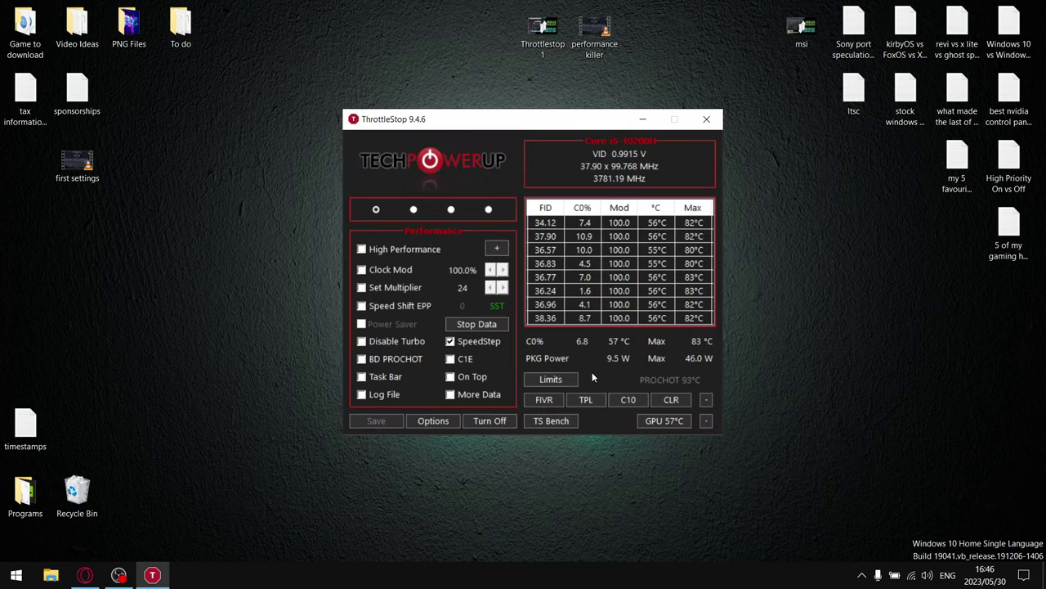
# Run TS Bench at size 120M with 8 threads to test the new offsets, and close the benchmark
pyautogui.click(565, 422)
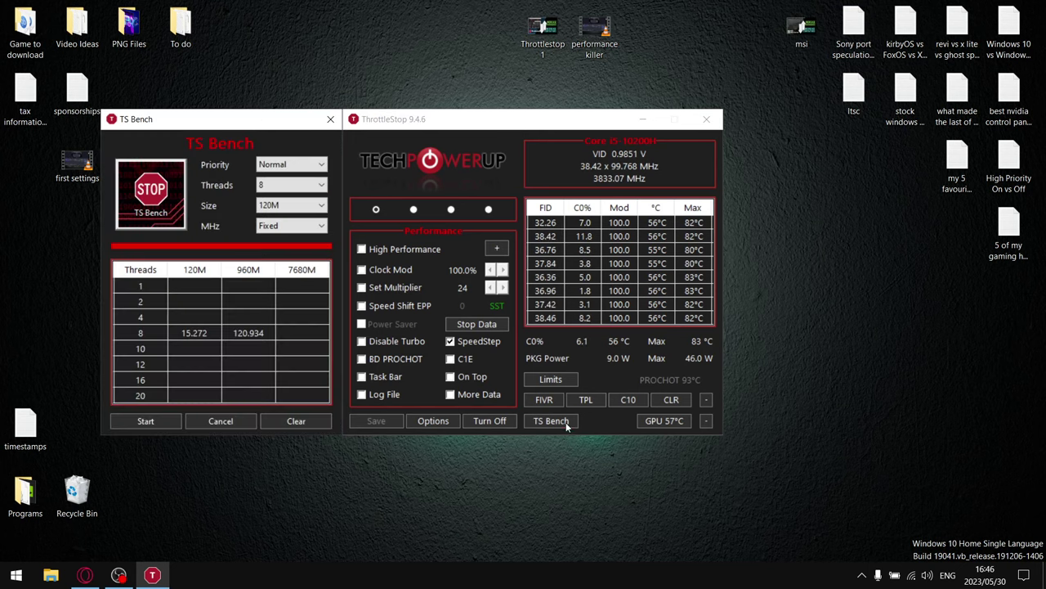
pyautogui.click(159, 422)
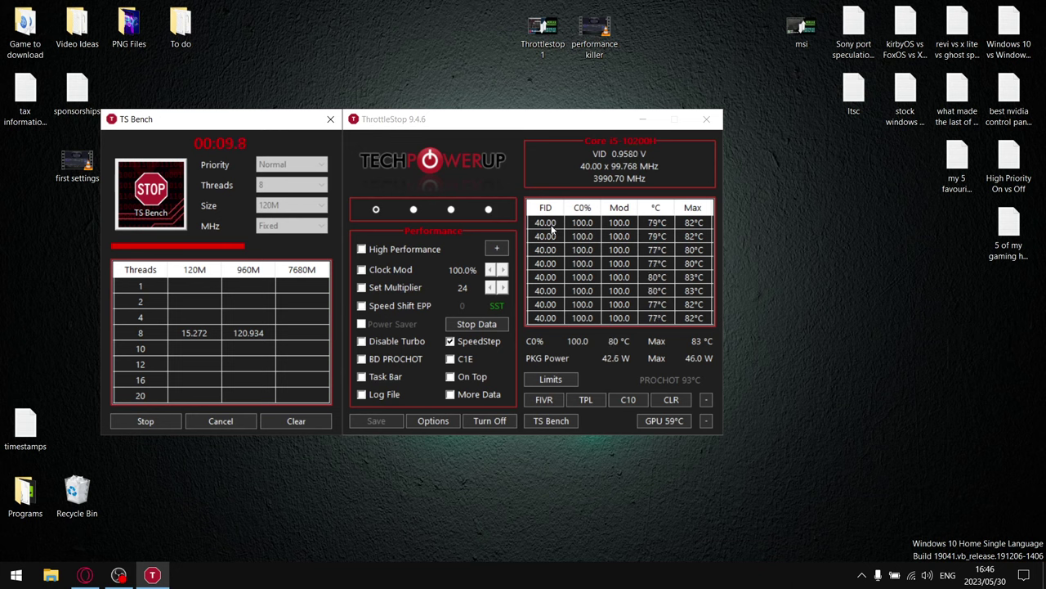
pyautogui.click(330, 118)
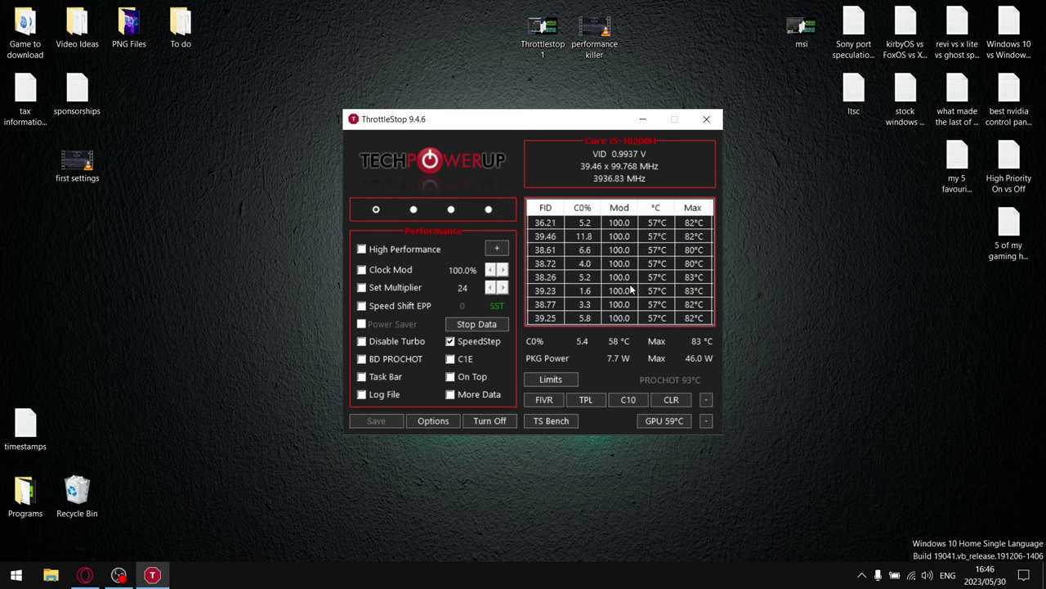
# Reopen TS Bench, keep the 120M size selected and run the 8-thread stability test again
pyautogui.click(547, 423)
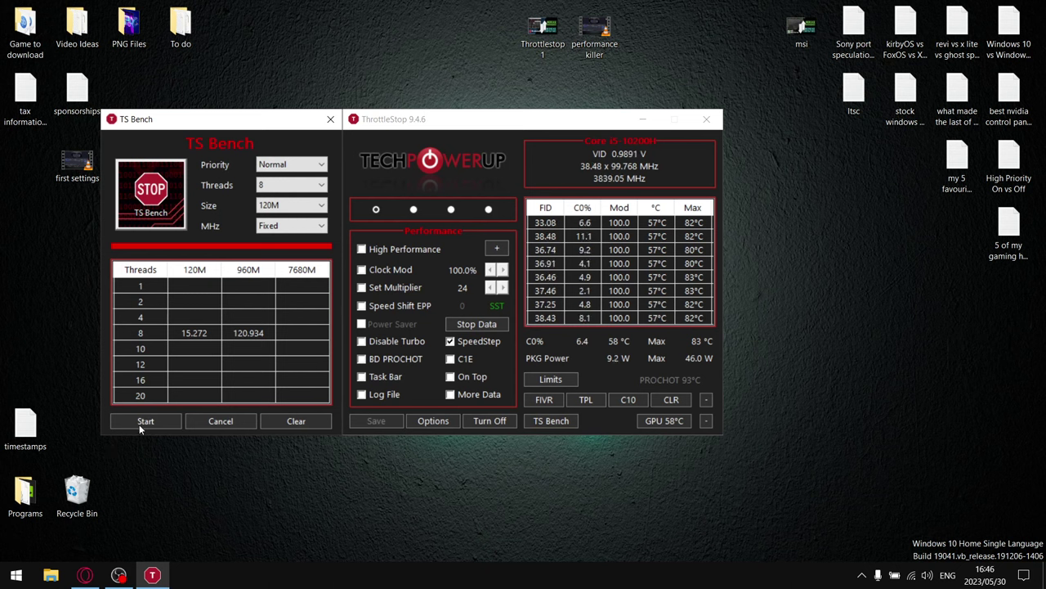
pyautogui.click(311, 206)
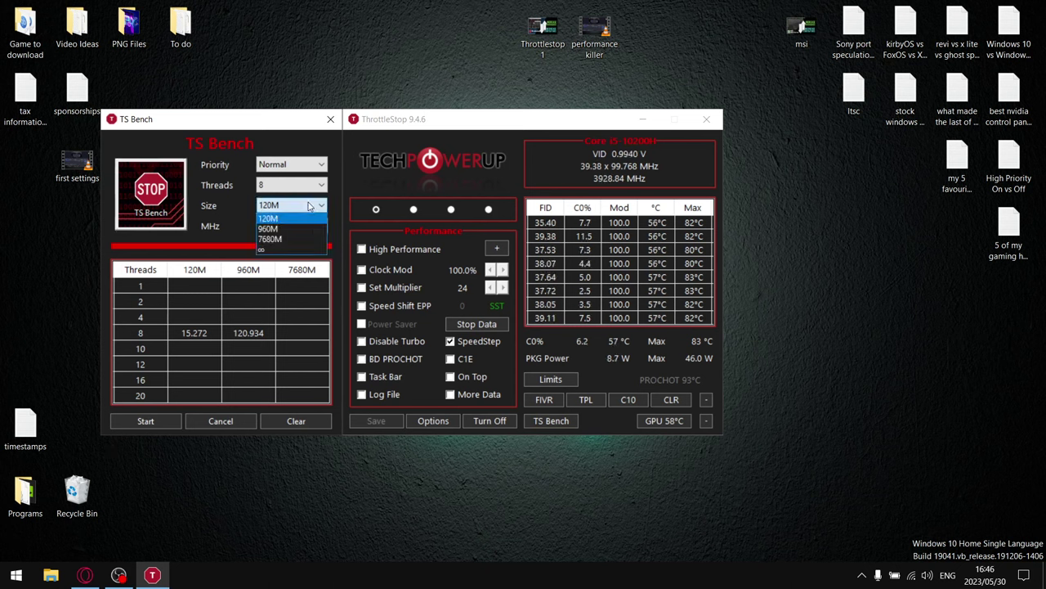
pyautogui.click(307, 217)
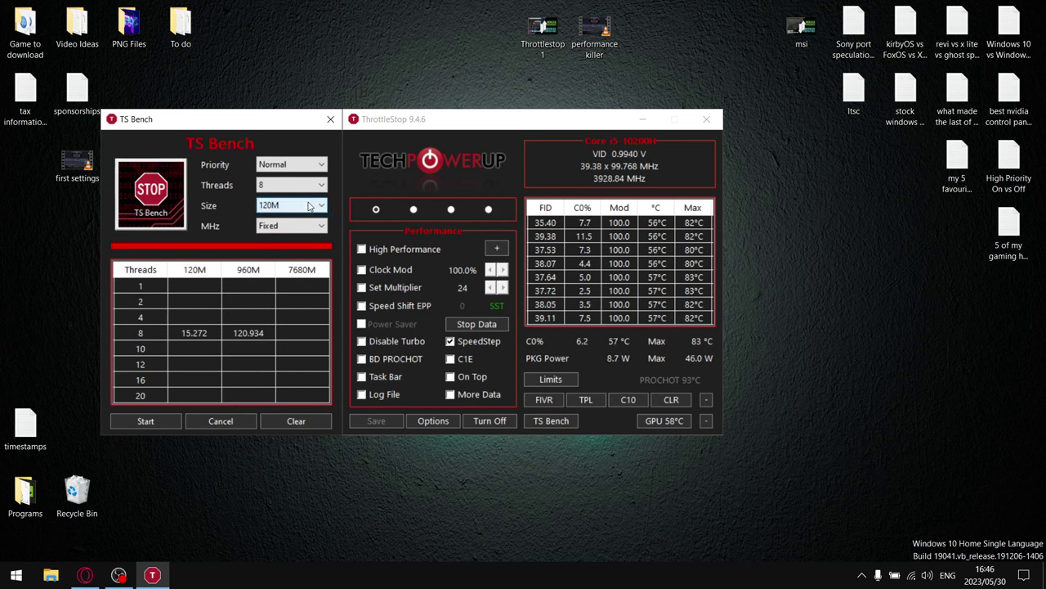
pyautogui.click(154, 422)
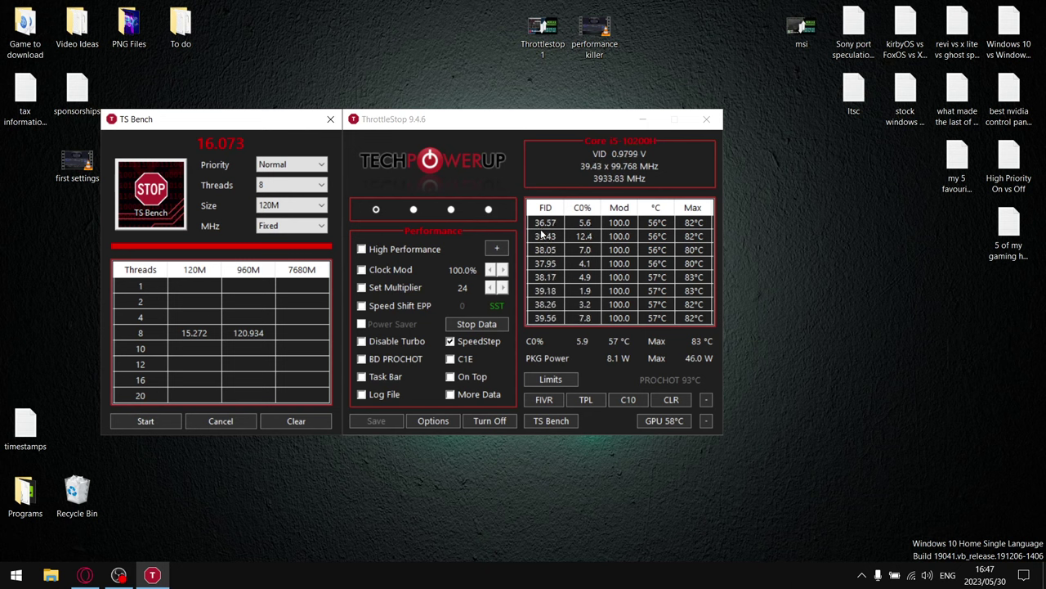
# Review the turbo ratio limits per core in Turbo FIVR Control, and close it along with TS Bench
pyautogui.click(544, 399)
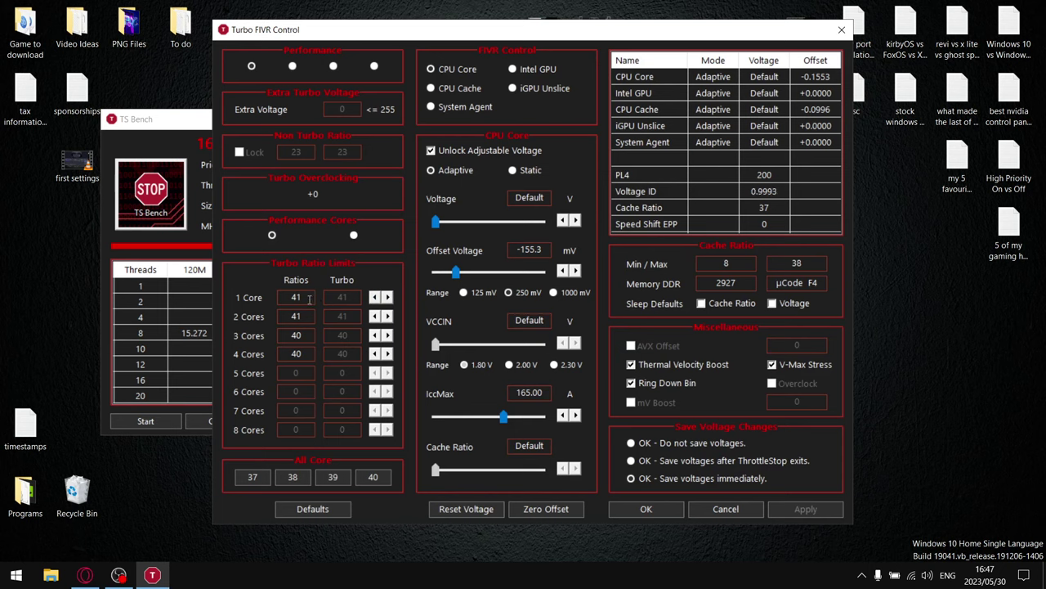
pyautogui.click(841, 29)
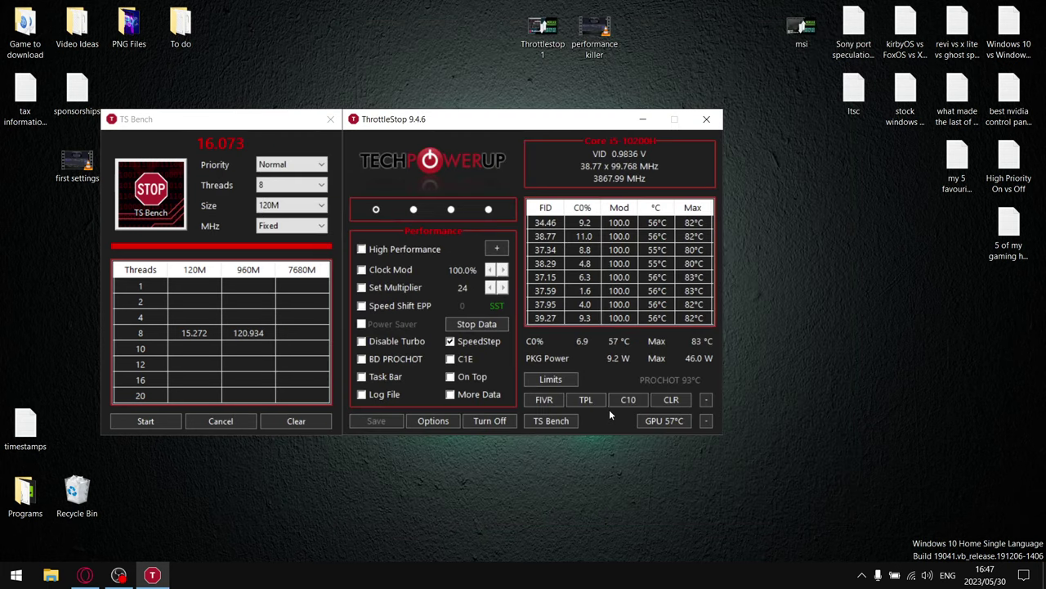
pyautogui.click(553, 423)
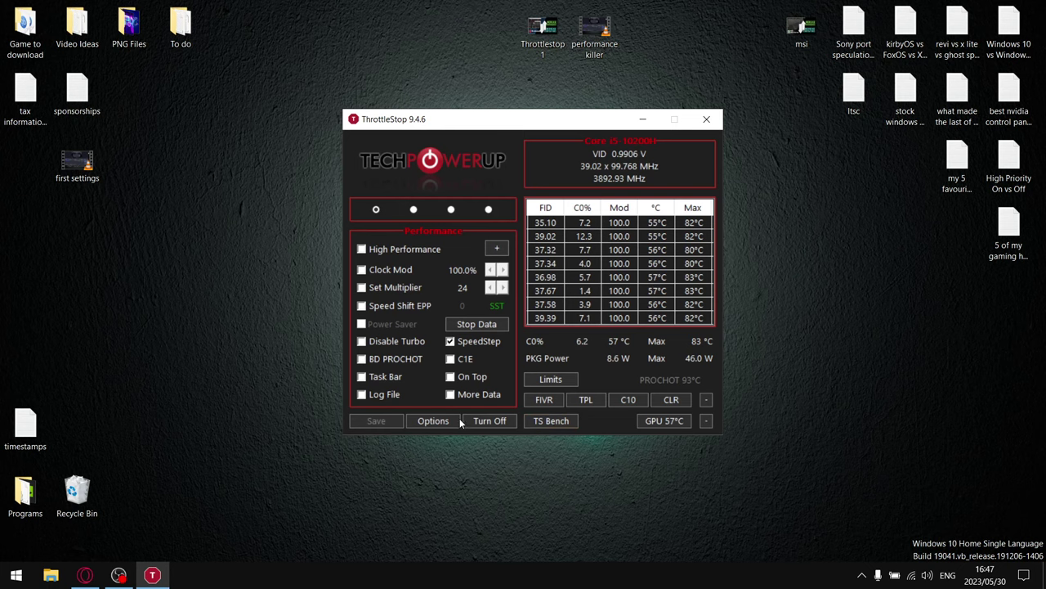
# Run TS Bench briefly at 120M with 8 threads to check the core multipliers under load, and close it
pyautogui.click(546, 421)
pyautogui.click(149, 425)
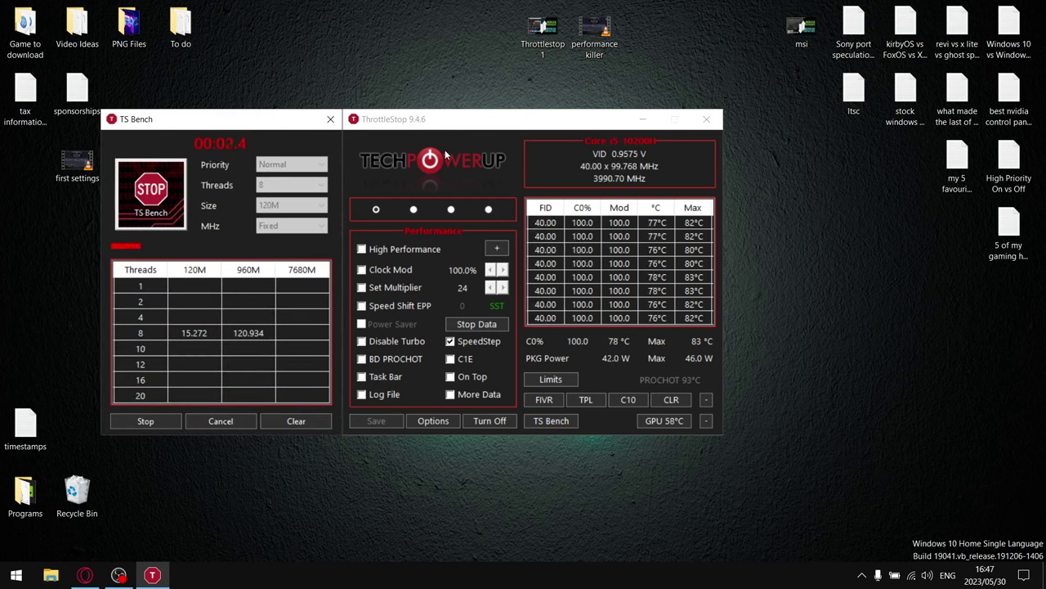
pyautogui.click(537, 420)
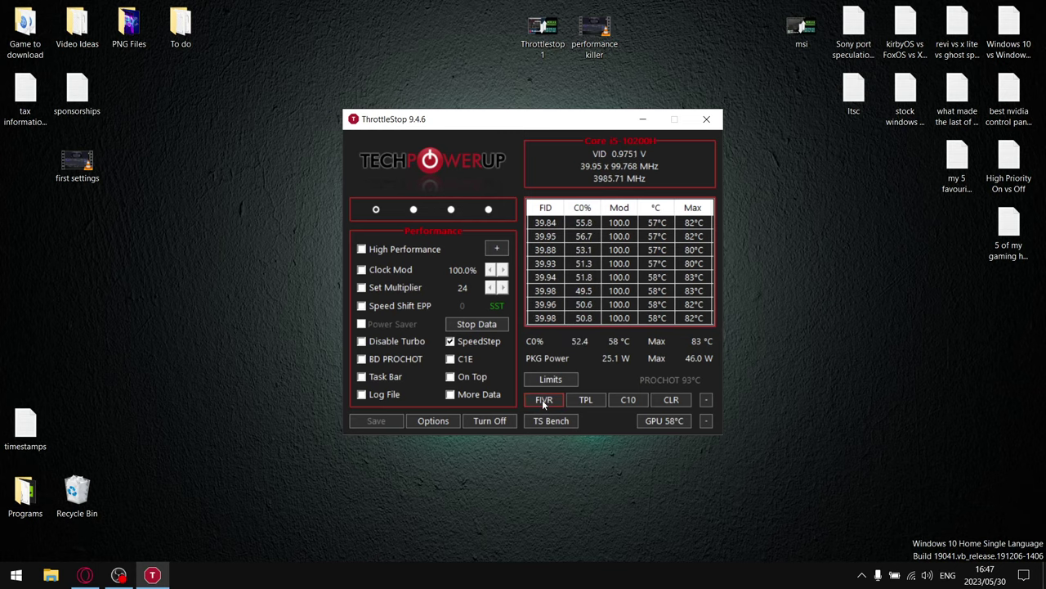
# Compare the one-core to four-core turbo ratio limits in Turbo FIVR Control, close it and reopen TS Bench
pyautogui.click(542, 399)
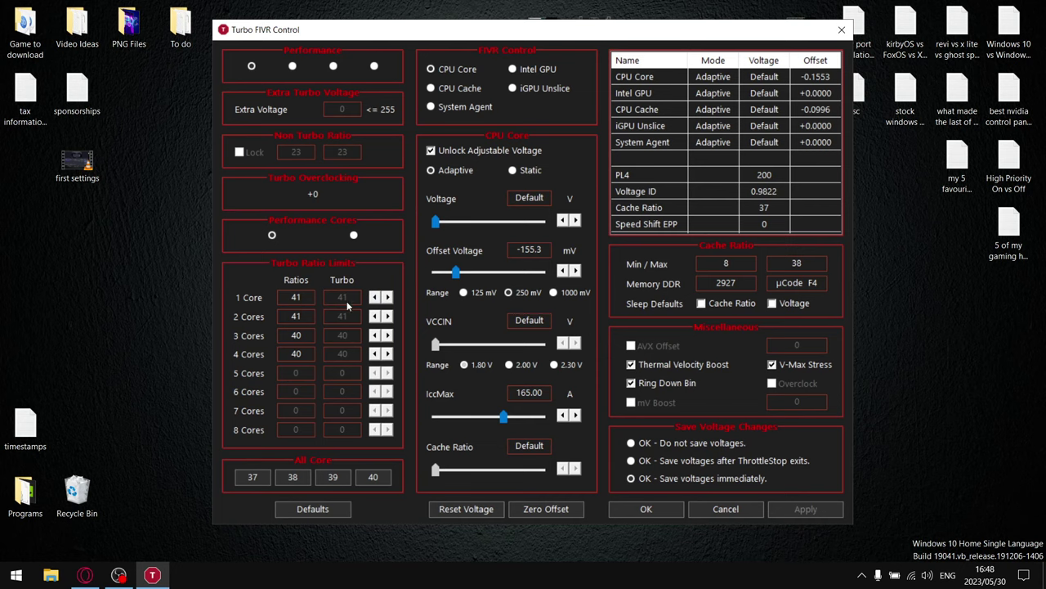
pyautogui.click(842, 30)
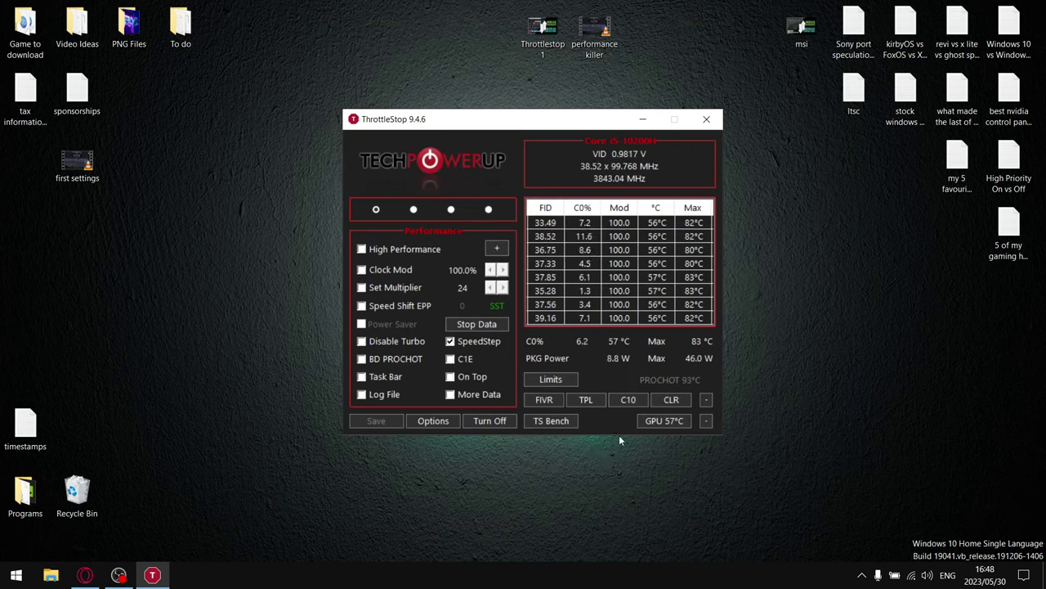
pyautogui.click(536, 422)
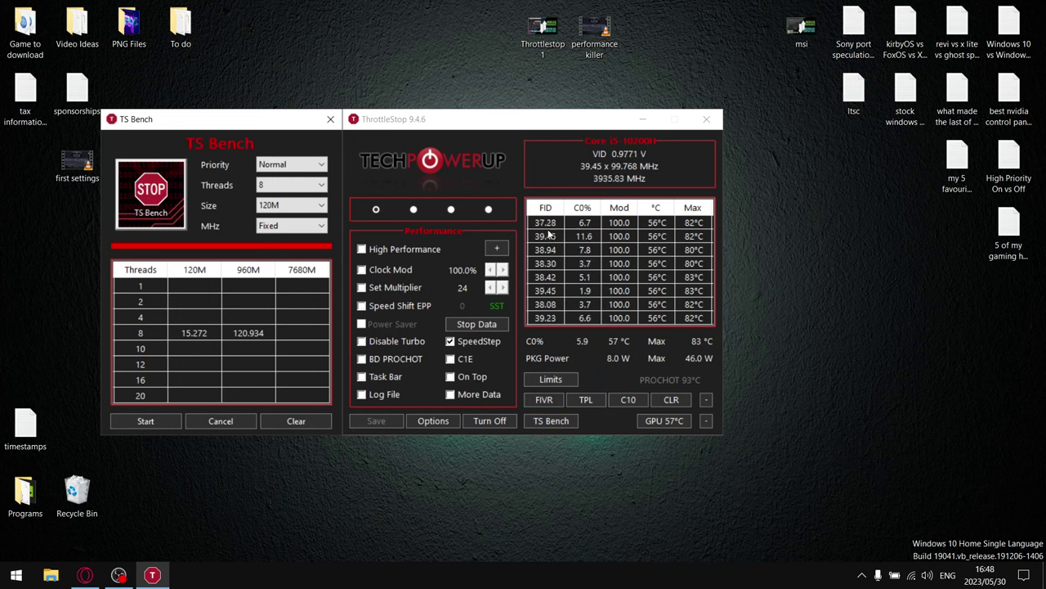